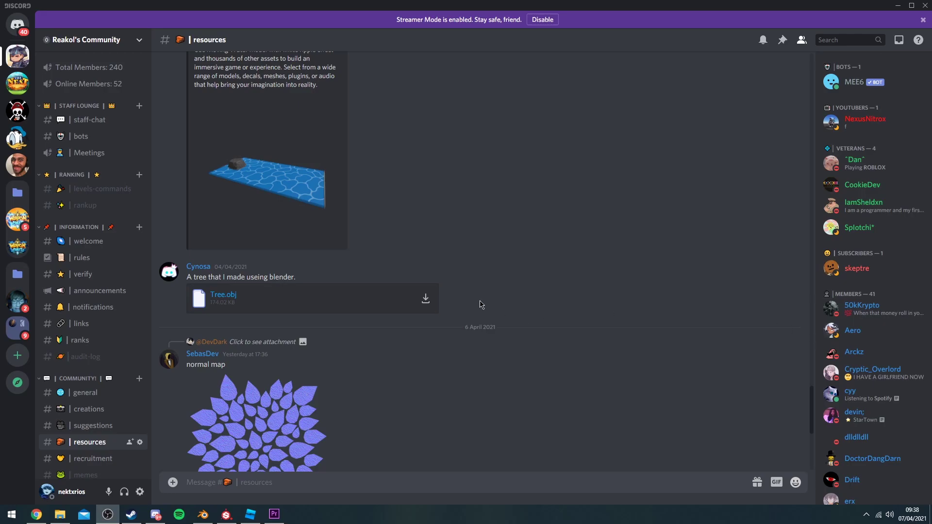
Browse the images, models and links shared in the community server's resources channel
scroll(480, 304, up, 20)
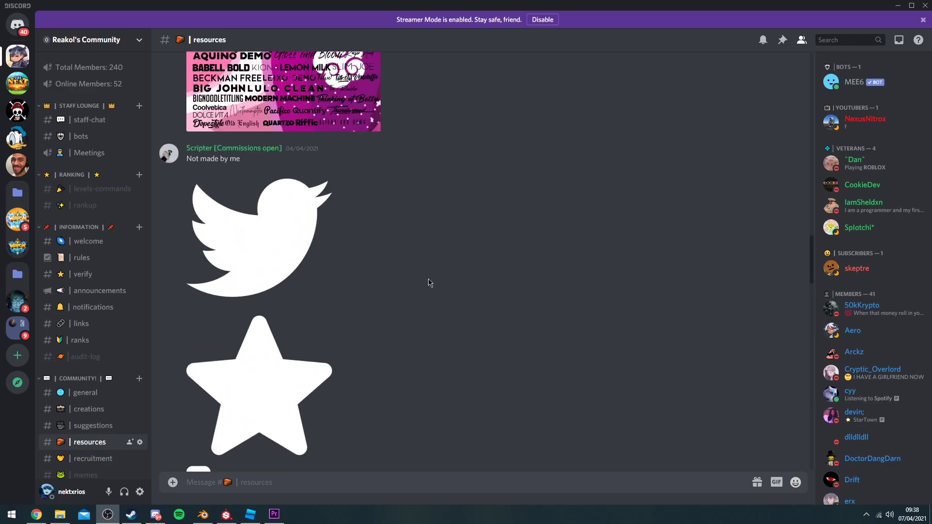
scroll(335, 281, up, 15)
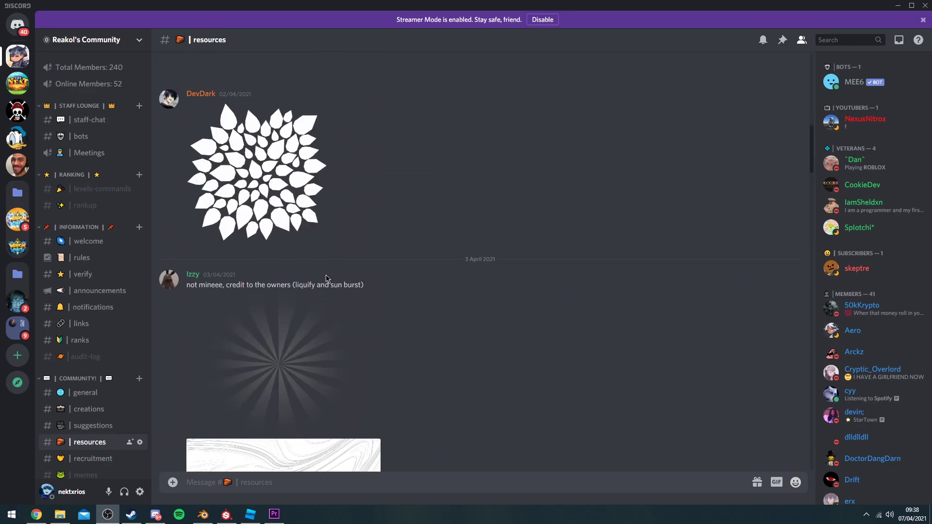
scroll(240, 163, down, 20)
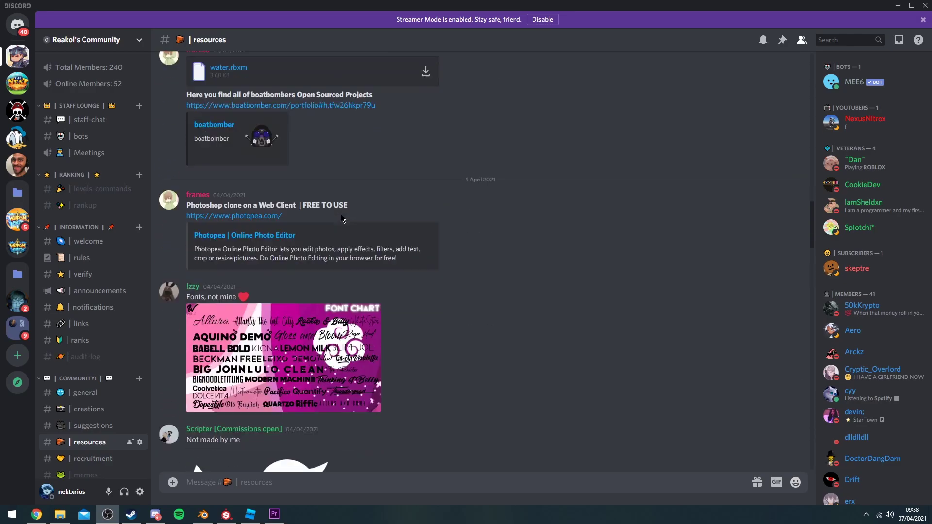
scroll(346, 229, down, 15)
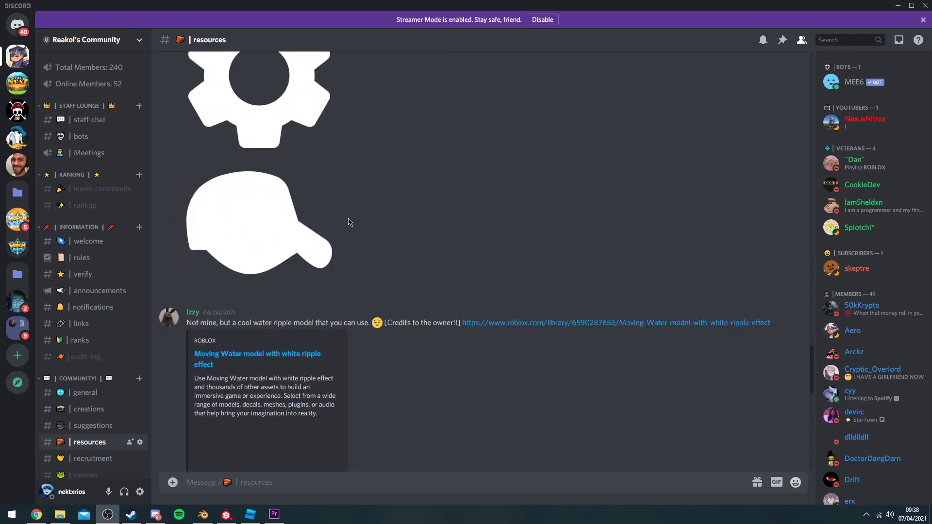
scroll(344, 204, down, 4)
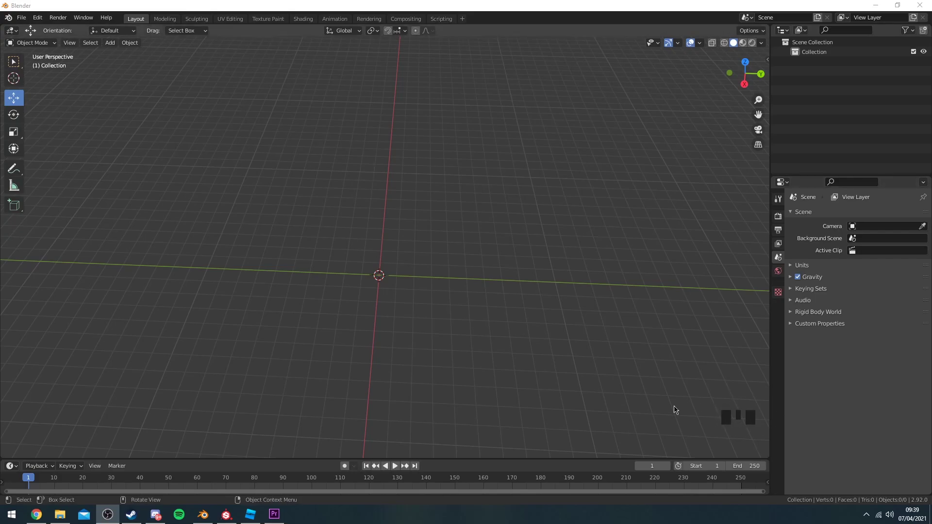
Switch to Blender and add a 2 m mesh plane at the world origin
middle_drag(674, 410, 625, 350)
middle_drag(612, 413, 648, 400)
shift+middle_drag(304, 132, 356, 177)
click(110, 42)
middle_drag(177, 88, 210, 104)
scroll(402, 239, up, 2)
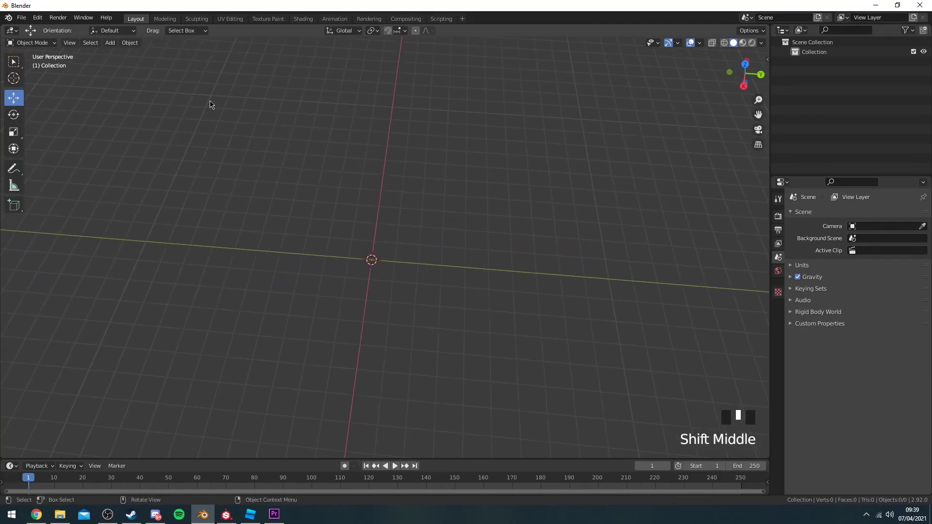
click(109, 46)
mouse_move(125, 54)
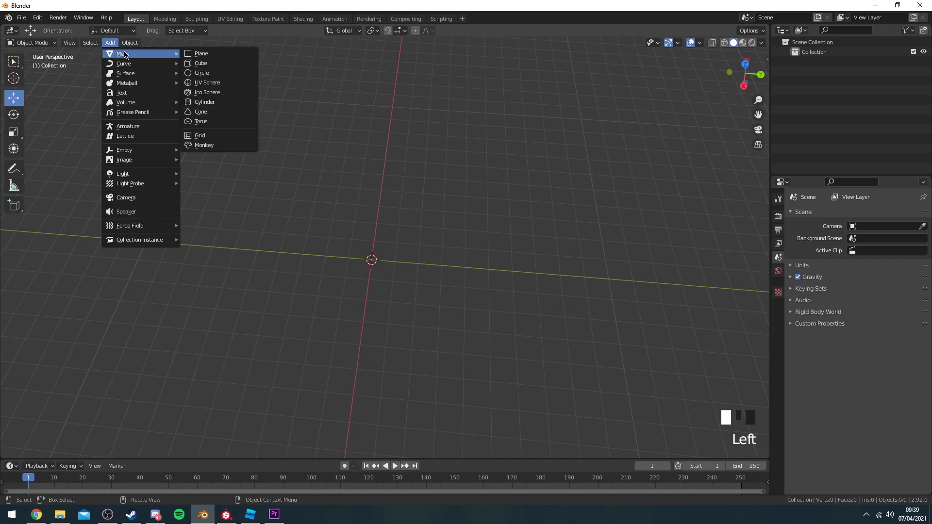
click(204, 55)
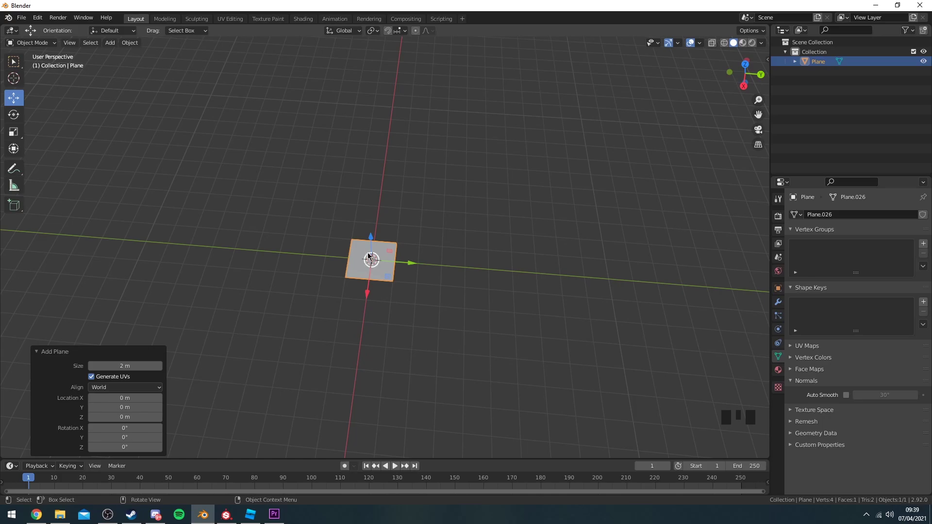
Split the plane lengthwise along the X axis with one centered loop cut
scroll(365, 242, up, 6)
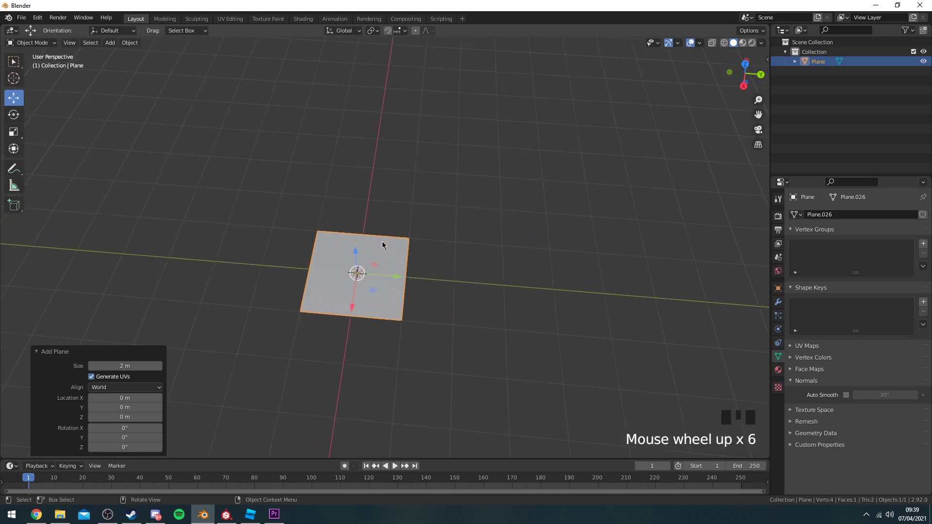
key(Tab)
key(ctrl+r)
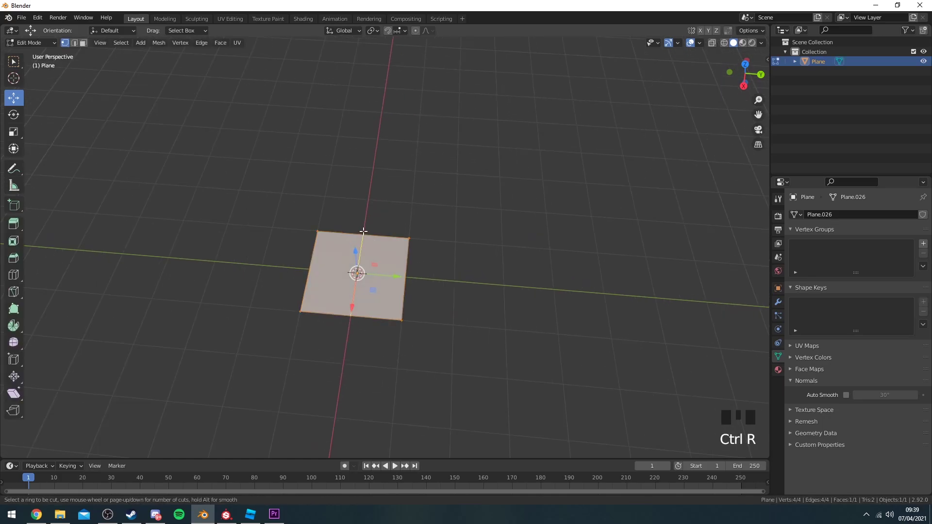
click(364, 240)
right_click(416, 231)
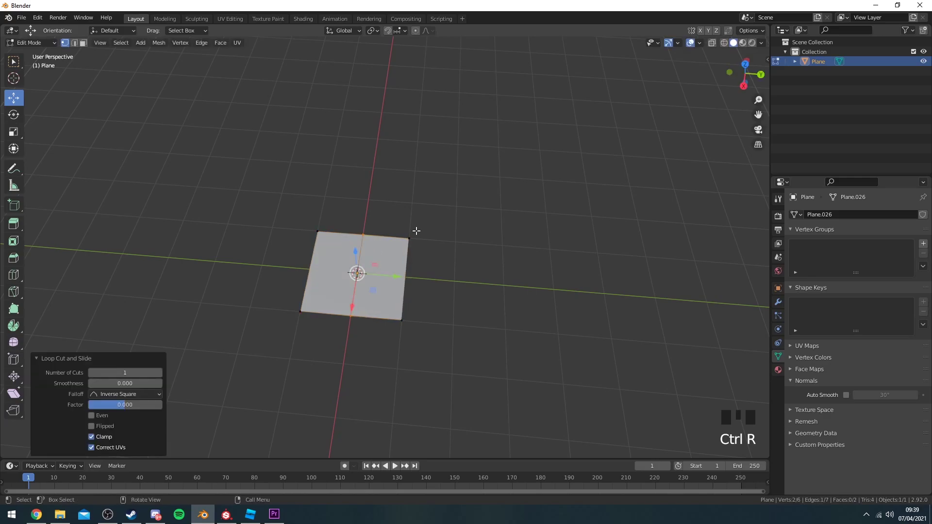
Move the two outer corner vertices at one end inward about 0.63 m along X to form a point
shift+click(320, 242)
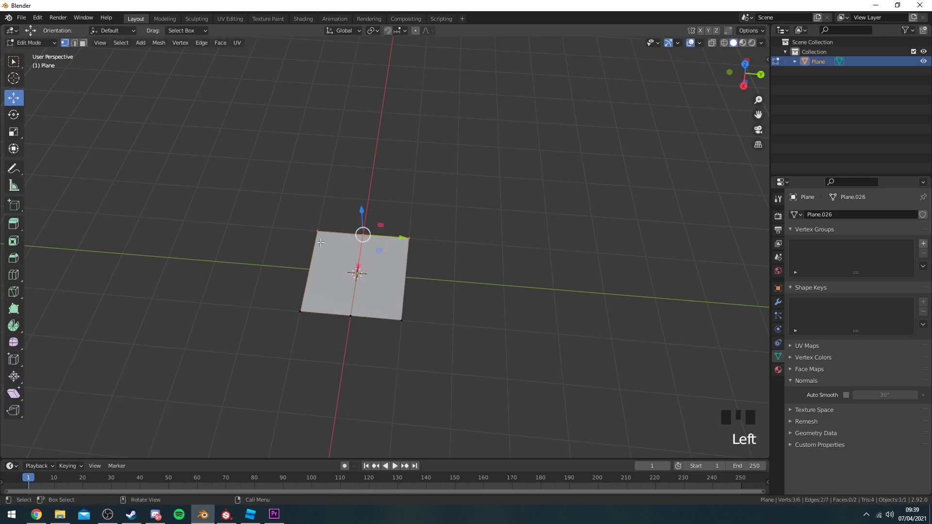
middle_drag(456, 201, 308, 236)
scroll(311, 237, up, 1)
drag(394, 274, 433, 257)
click(528, 258)
drag(533, 257, 481, 288)
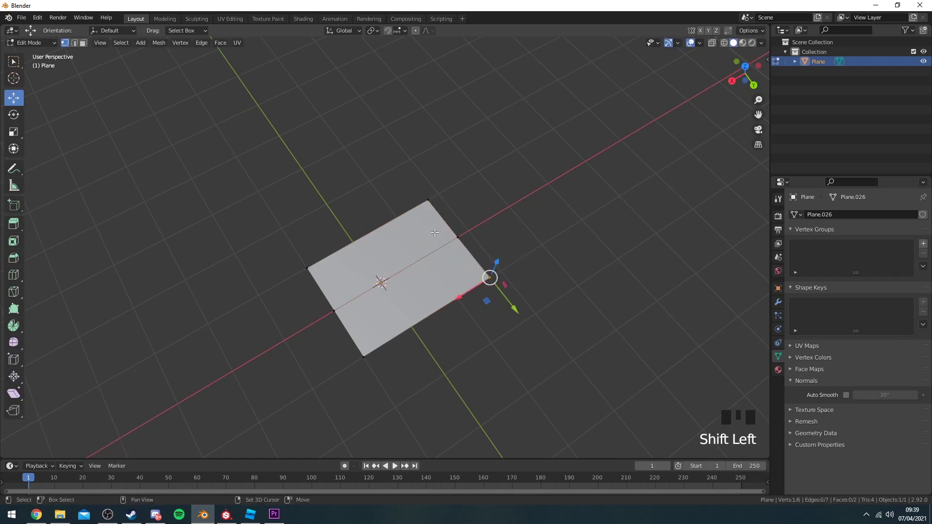
shift+click(427, 201)
drag(431, 261, 407, 275)
Scale those two vertices to 0.697 along Y and shift them slightly farther inward along X
key(s)
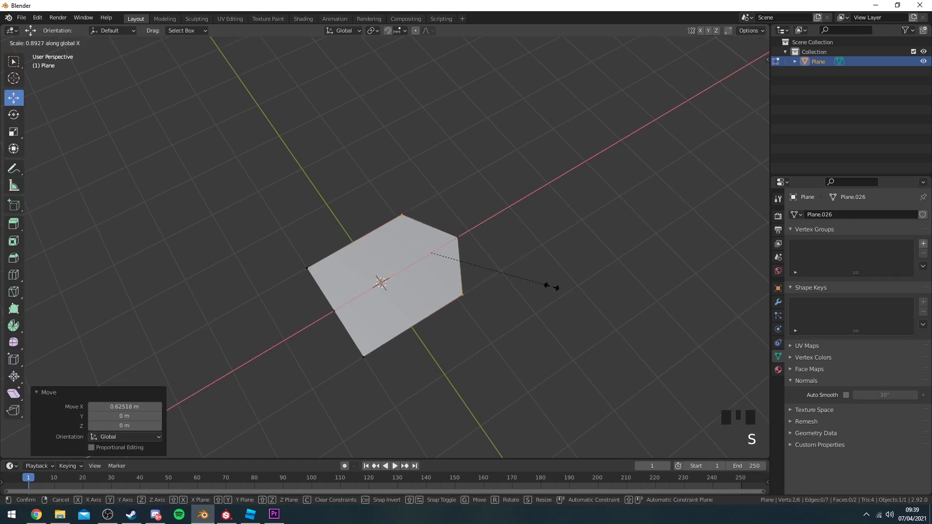
right_click(536, 282)
key(s)
key(y)
click(504, 271)
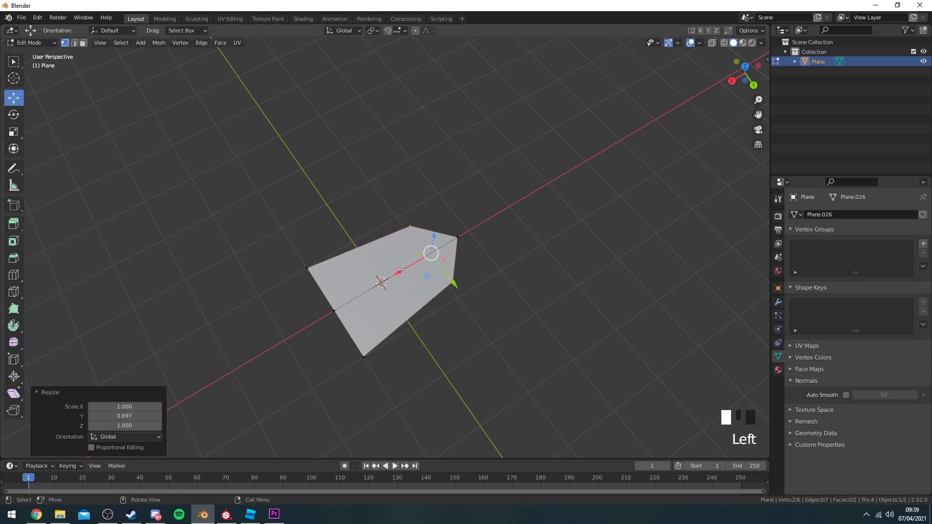
drag(402, 270, 396, 273)
Extend the opposite end outward along X, moving its two corners about 0.34 m, and draw those corners closer together
click(331, 312)
drag(302, 329, 279, 343)
click(298, 294)
key(s)
key(s)
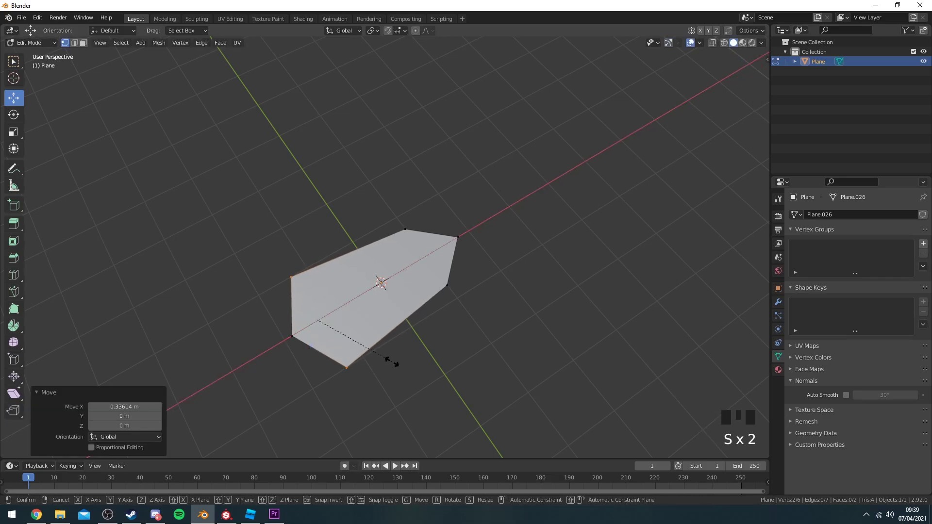
click(372, 350)
Select the first pointed end's three vertices and scale them narrower along Y to taper the outline
drag(395, 220, 507, 285)
key(s)
key(y)
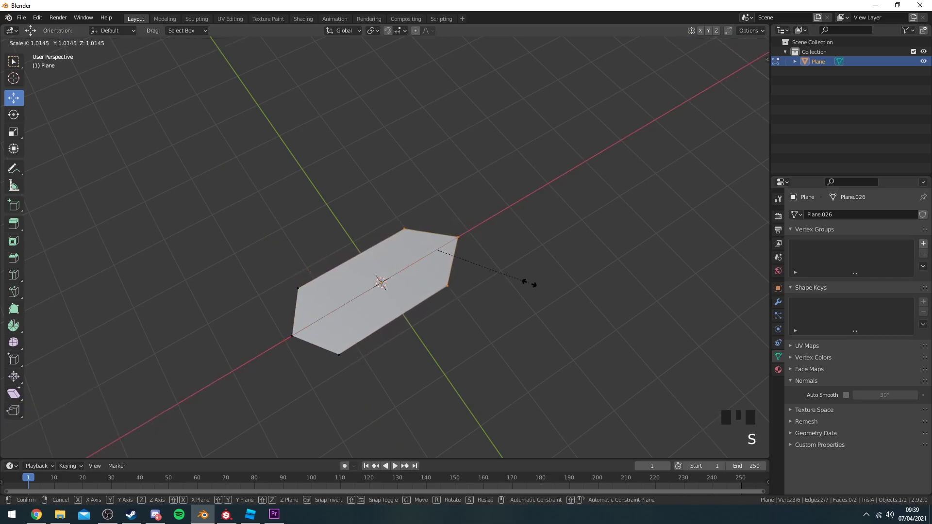
click(514, 291)
Inspect the tapered leaf outline in Object Mode from several angles
key(Tab)
click(513, 290)
scroll(456, 289, down, 1)
mouse_move(456, 289)
middle_down()
mouse_move(497, 260)
mouse_move(456, 284)
middle_up()
scroll(456, 285, down, 6)
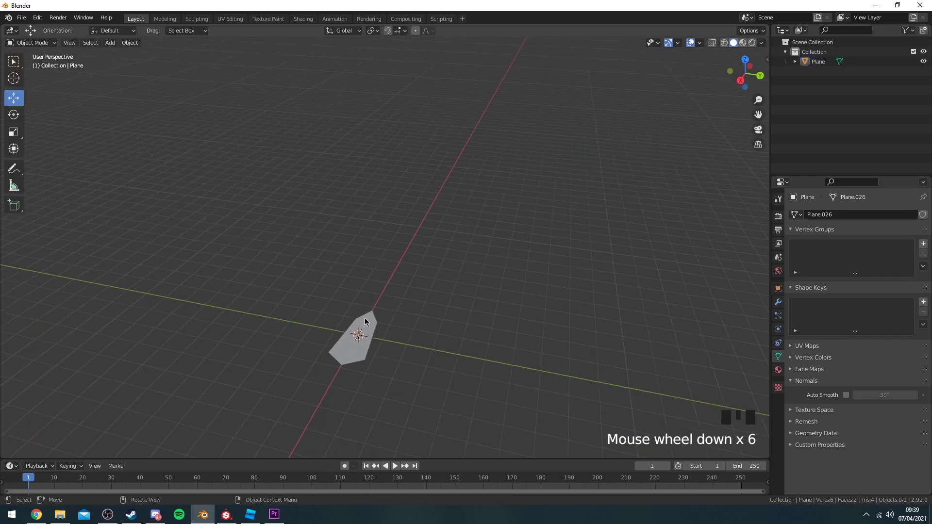
middle_drag(365, 321, 456, 306)
scroll(395, 291, up, 1)
click(396, 291)
middle_drag(396, 291, 369, 276)
scroll(422, 257, down, 2)
Add a centered lengthwise loop cut to each half of the leaf shape
key(Tab)
scroll(364, 271, up, 5)
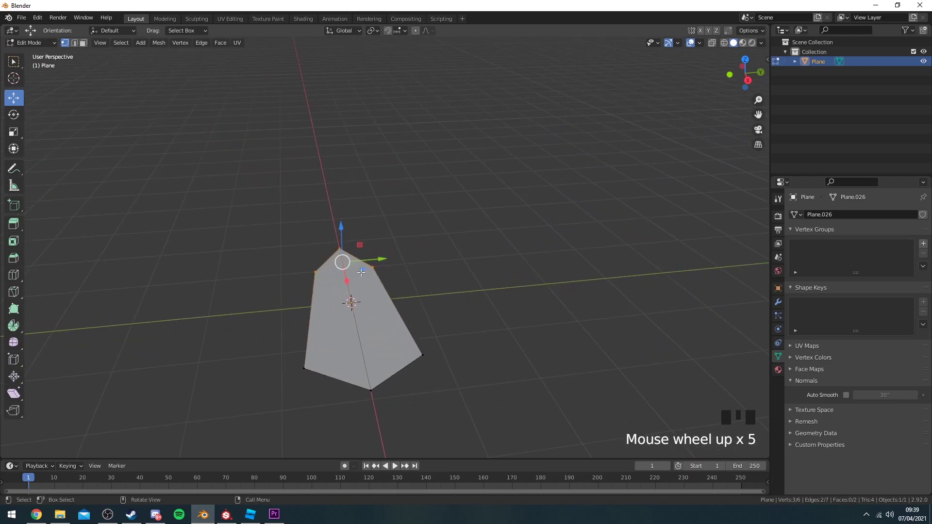
key(ctrl+r)
click(360, 268)
right_click(361, 268)
key(ctrl+r)
click(329, 269)
right_click(329, 268)
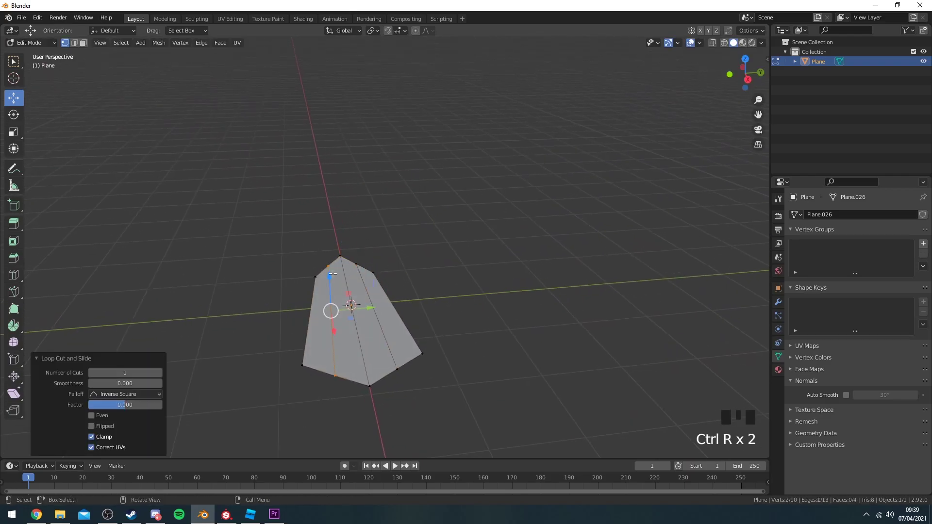
Raise the leaf's central lengthwise edge about 0.085 m along Z to form a ridge
click(353, 294)
middle_drag(354, 294, 371, 303)
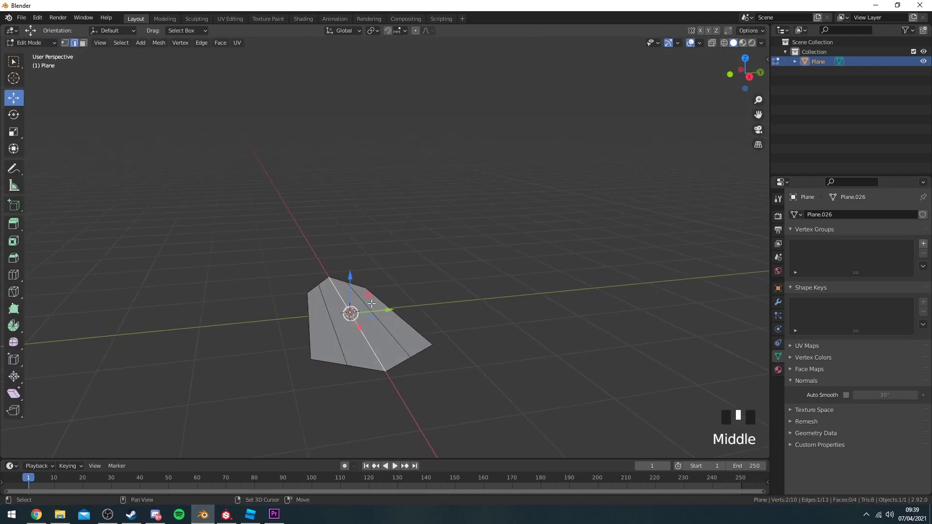
shift+click(348, 316)
drag(350, 292, 352, 277)
click(340, 289)
Add two crosswise loop cuts to the leaf and raise them slightly along Z to arch it
middle_drag(352, 277, 385, 309)
key(ctrl+r)
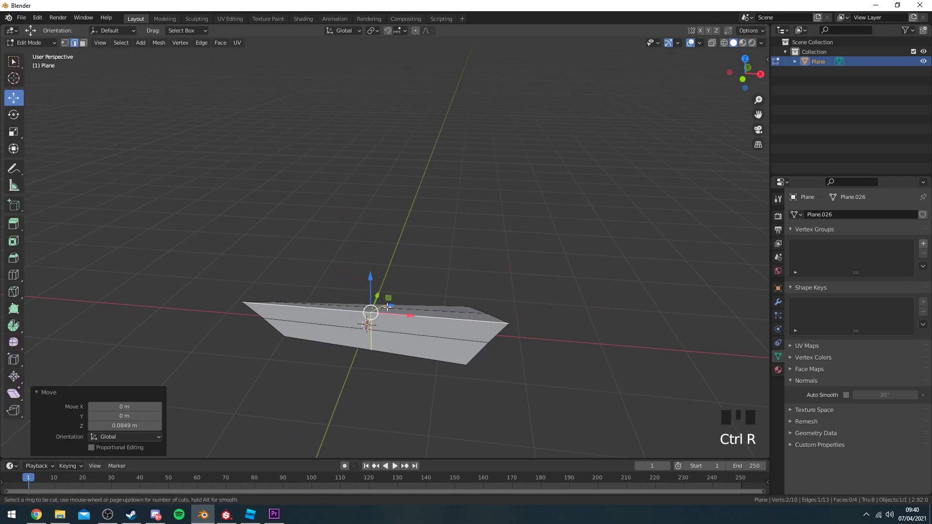
click(388, 307)
right_click(388, 307)
drag(375, 293, 377, 286)
key(Tab)
middle_drag(506, 270, 511, 377)
Pull the middle vertex of the leaf's wide end slightly inward along X to round that end
key(Tab)
click(447, 370)
click(508, 366)
click(478, 360)
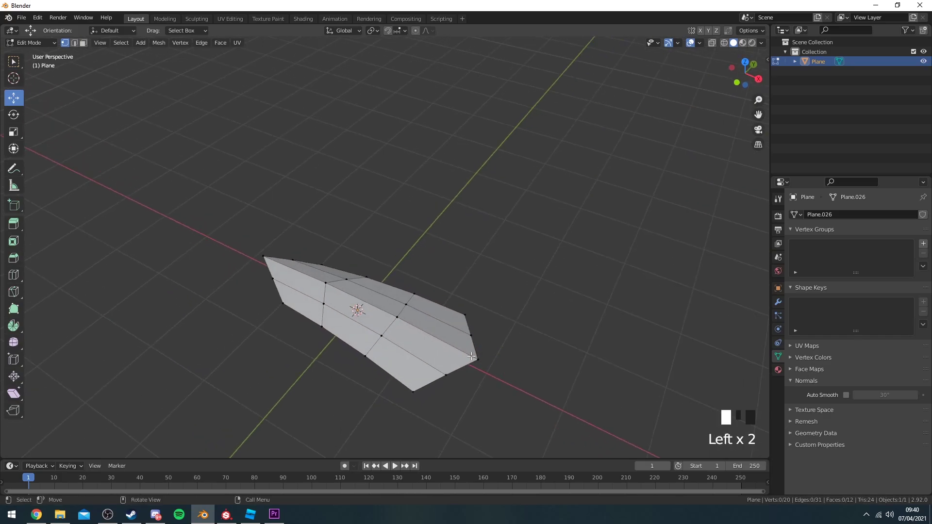
drag(501, 368, 490, 363)
key(Tab)
Apply smooth shading to all faces of the leaf
middle_drag(391, 316, 371, 287)
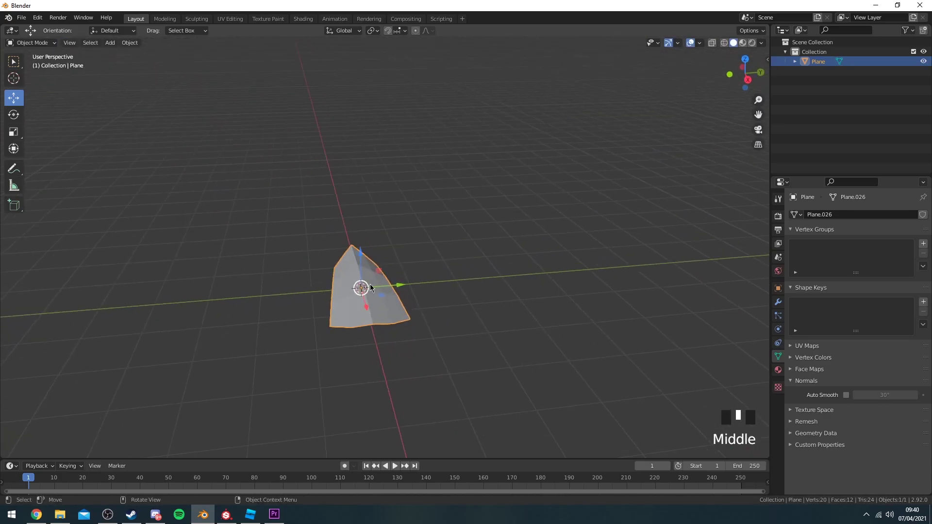
middle_drag(421, 303, 403, 314)
key(Tab)
key(a)
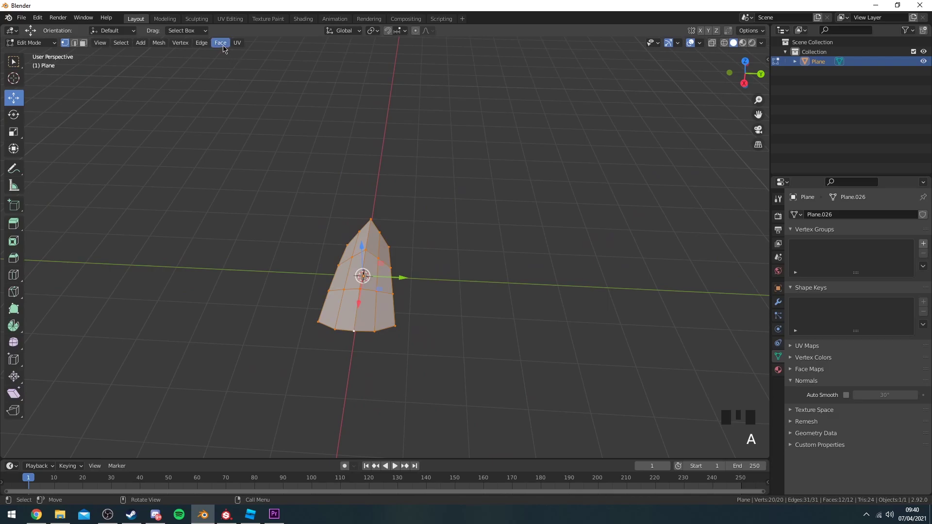
click(223, 45)
click(270, 221)
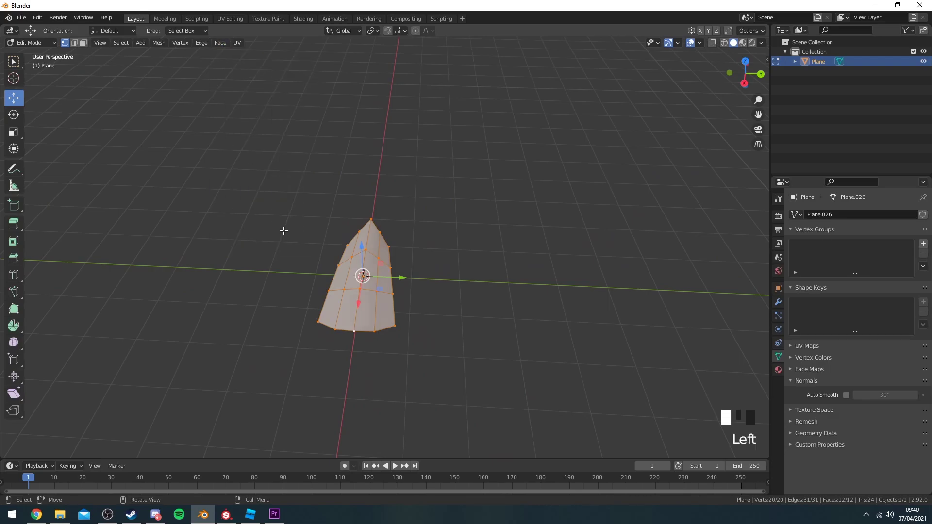
key(Tab)
Select the crosswise vertex row nearer the leaf's pointed tip and scale it to 1.180 along Y
middle_drag(536, 291, 453, 317)
key(Tab)
alt+click(435, 310)
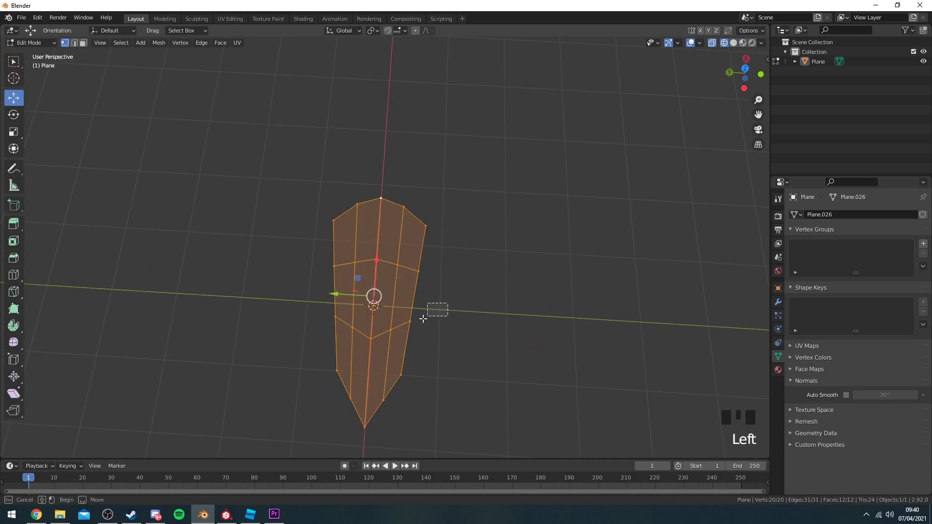
key(s)
key(x)
right_click(475, 329)
key(s)
key(y)
click(502, 330)
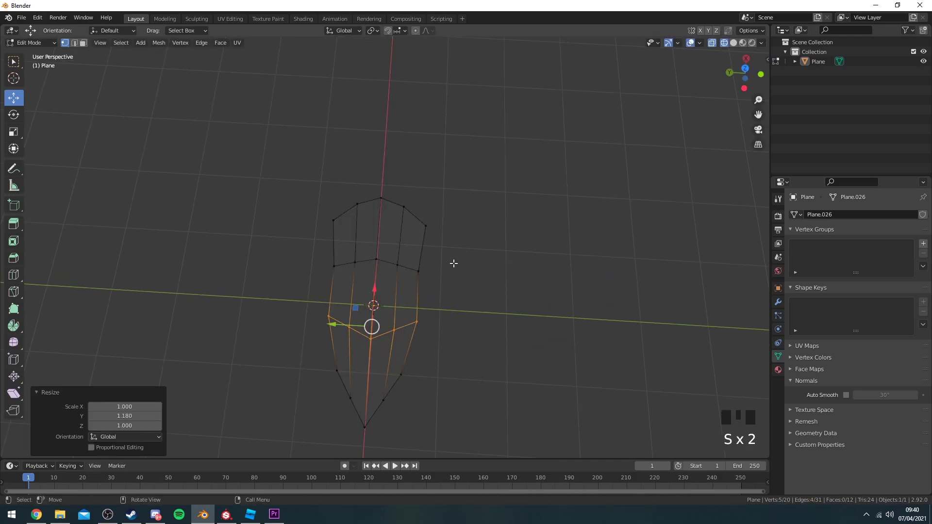
Widen the crosswise vertex row nearer the leaf's broad end to round out its sides
drag(454, 257, 328, 275)
key(s)
click(529, 274)
key(Tab)
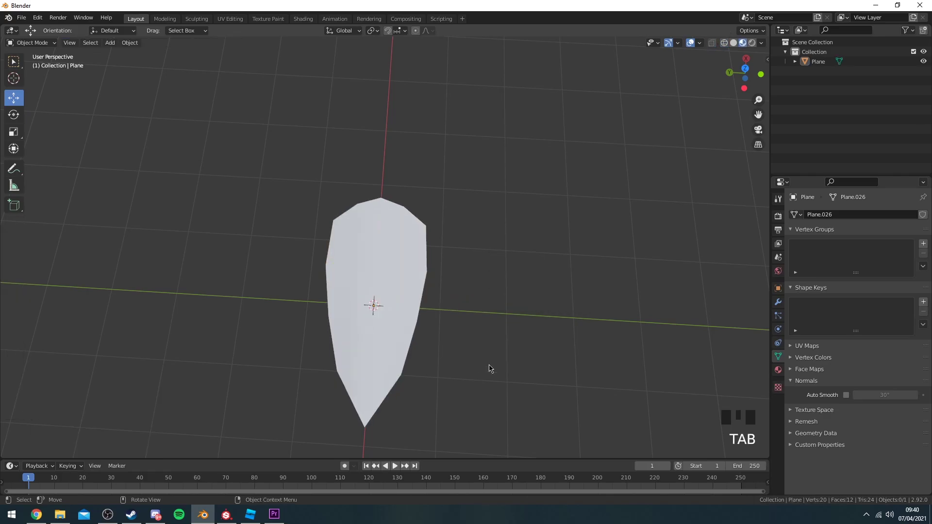
Move the leaf -1.5 m along X in the top orthographic view
middle_drag(491, 368, 395, 267)
key(Tab)
scroll(424, 264, up, 2)
click(411, 275)
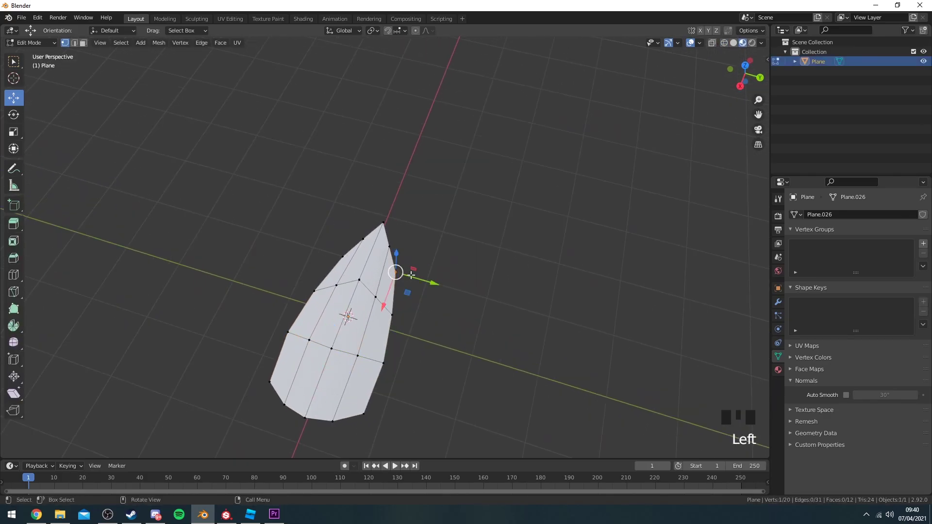
key(Tab)
middle_drag(359, 302, 392, 291)
scroll(410, 308, down, 2)
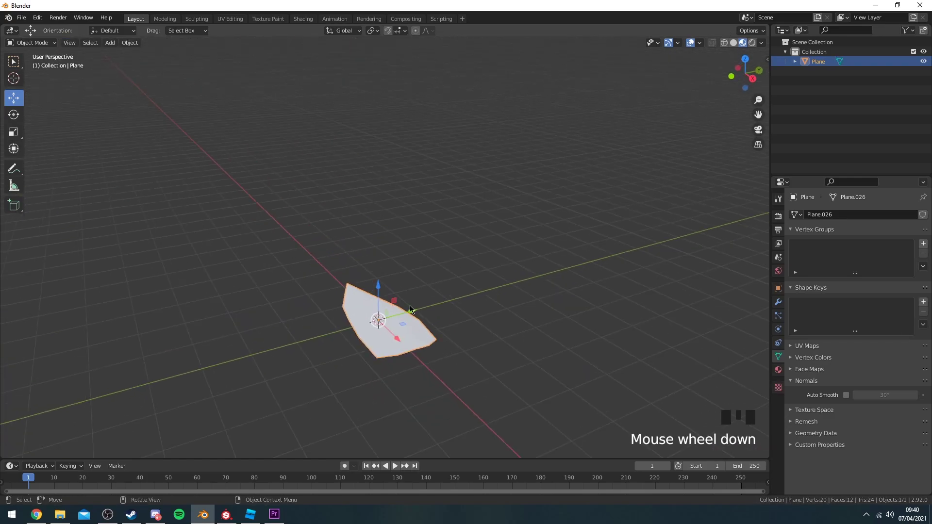
click(745, 58)
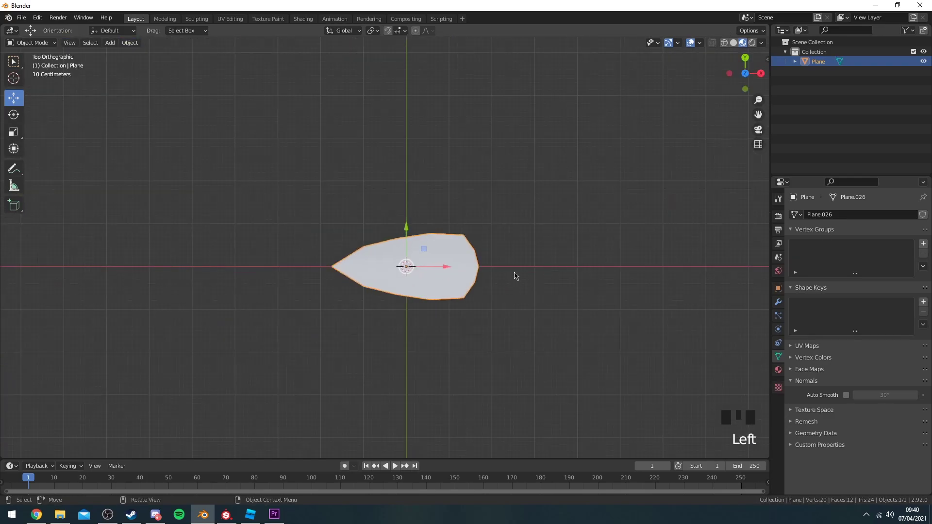
ctrl+drag(439, 267, 374, 266)
Duplicate the leaf in place and rotate the copy 180° about Z
key(shift+d)
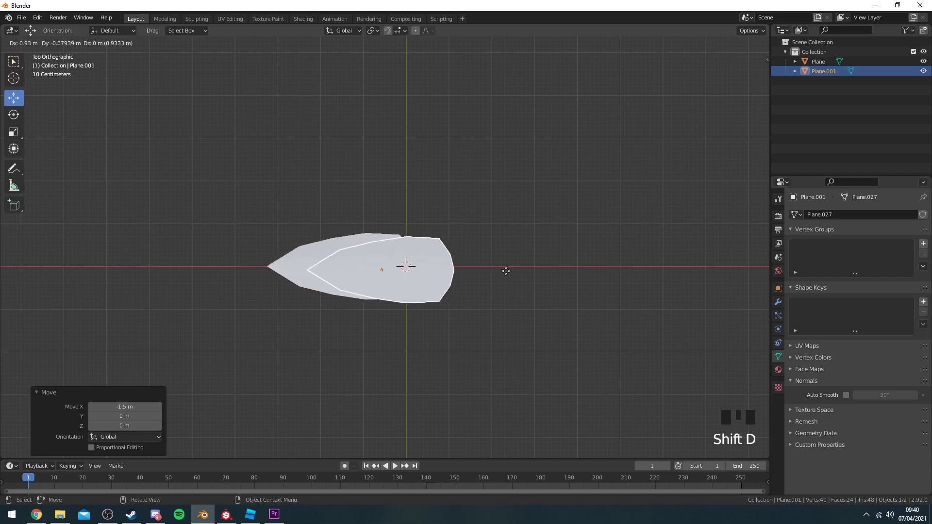
right_click(533, 270)
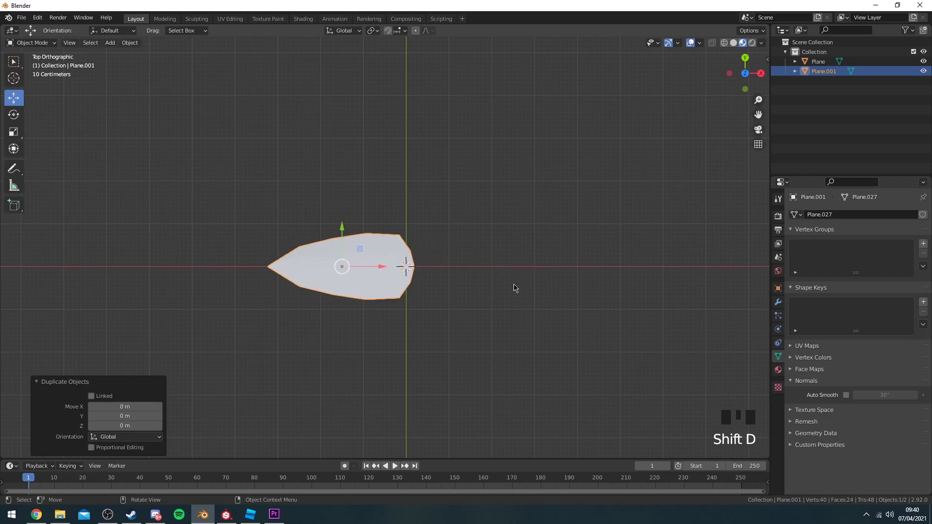
text(r180)
key(Return)
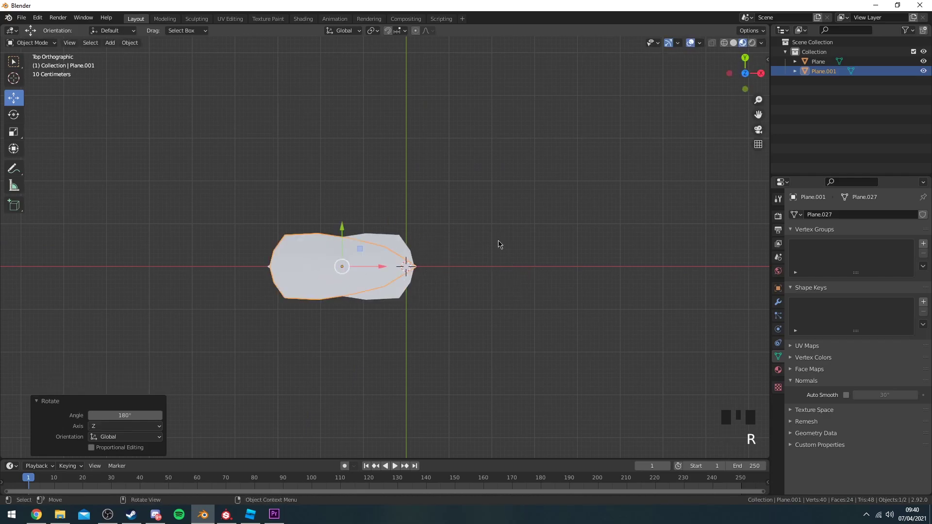
Move the rotated leaf along X until the two broad ends meet, and select both leaves
ctrl+drag(384, 266, 527, 286)
shift+click(415, 278)
shift+click(405, 270)
shift+click(448, 280)
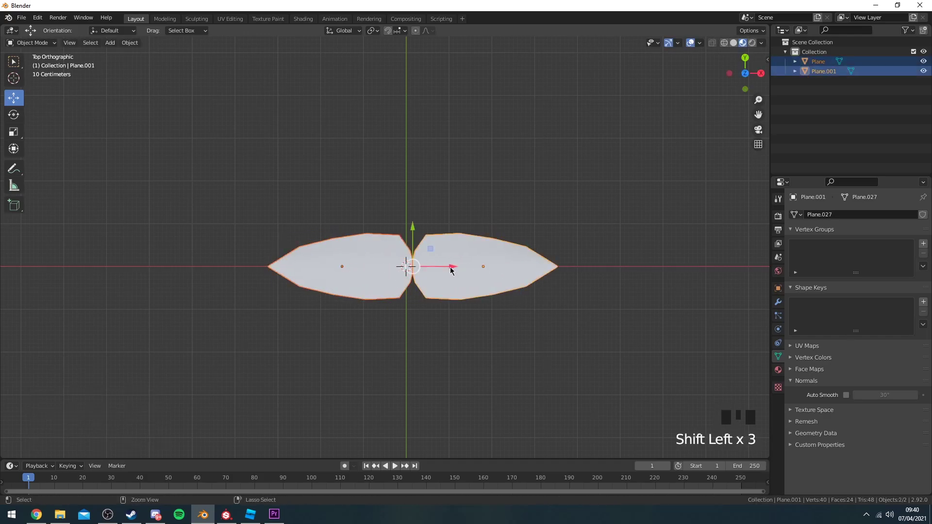
Paste a copy of the leaf pair in place and rotate it 90° to form a four-leaf cross
key(ctrl+c)
key(ctrl+v)
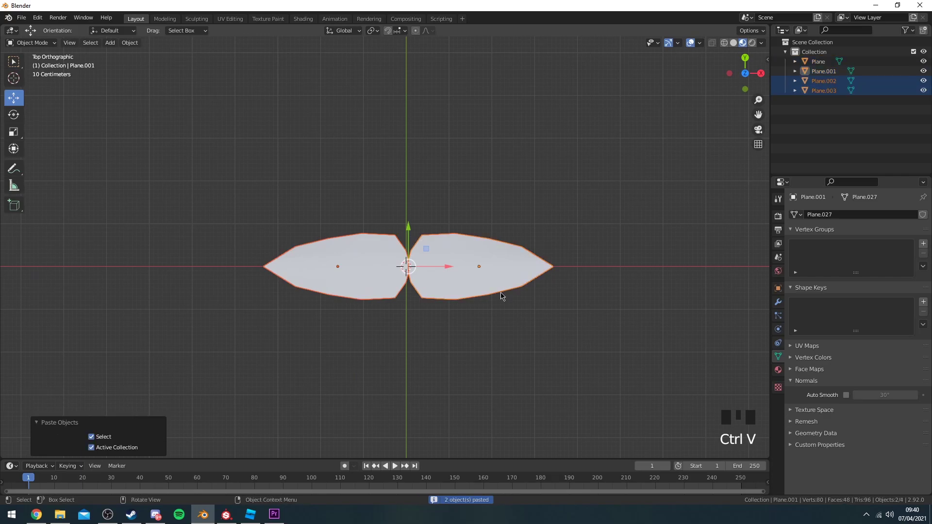
text(r90)
key(Return)
middle_drag(500, 269, 399, 335)
key(s)
key(z)
right_click(432, 175)
Edit all four leaves together in wireframe shading and select the four pointed tip vertices
shift+click(396, 318)
key(Tab)
key(shift+z)
click(452, 330)
middle_drag(413, 300, 436, 269)
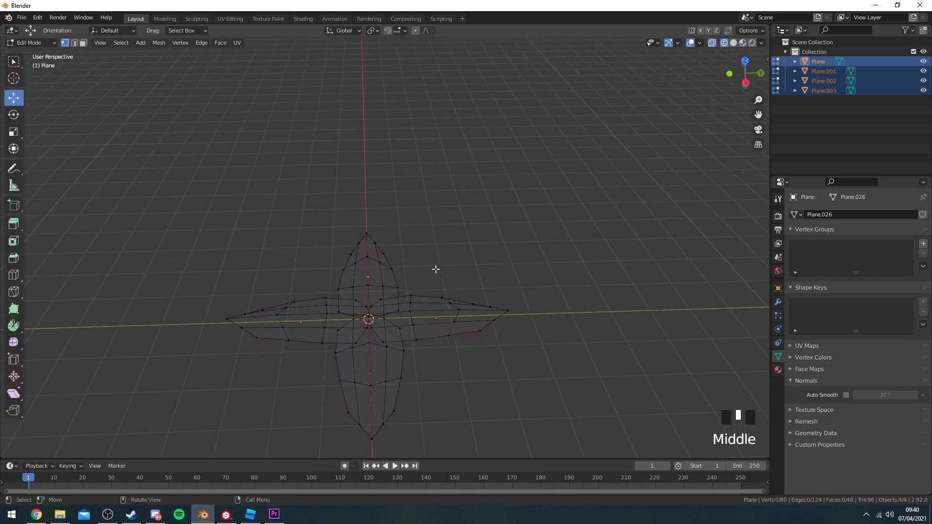
drag(545, 284, 498, 327)
shift+click(372, 438)
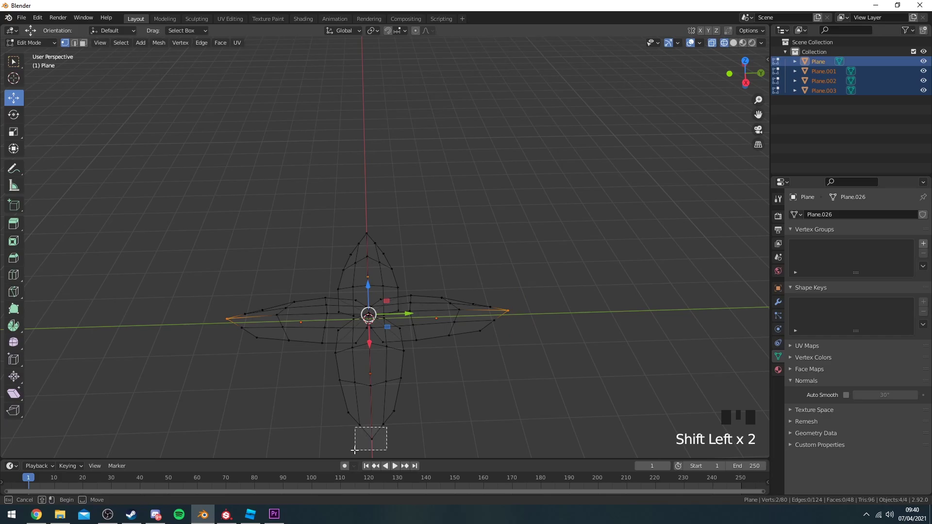
shift+click(368, 232)
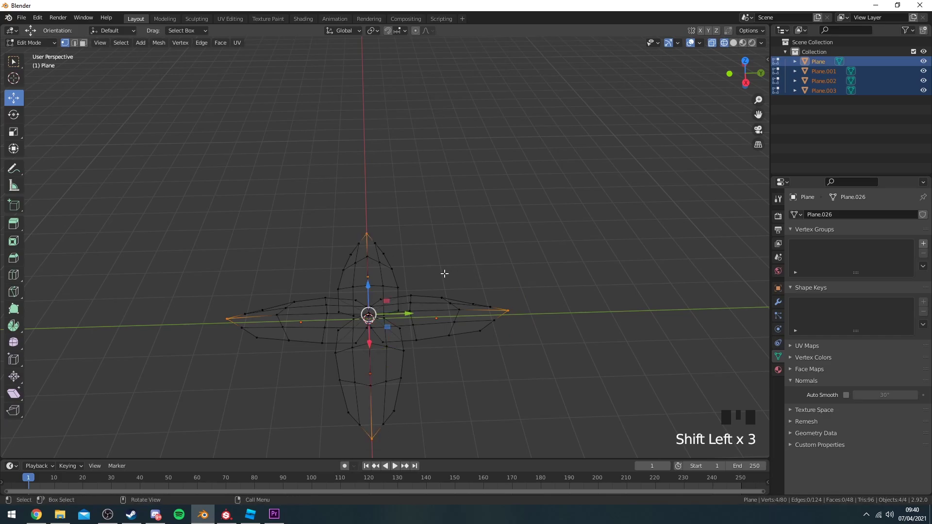
Raise the four leaf tips about 1.22 m along Z with smooth proportional editing and return to Object Mode in solid shading
key(o)
middle_drag(444, 273, 424, 227)
drag(367, 283, 358, 223)
scroll(364, 260, down, 10)
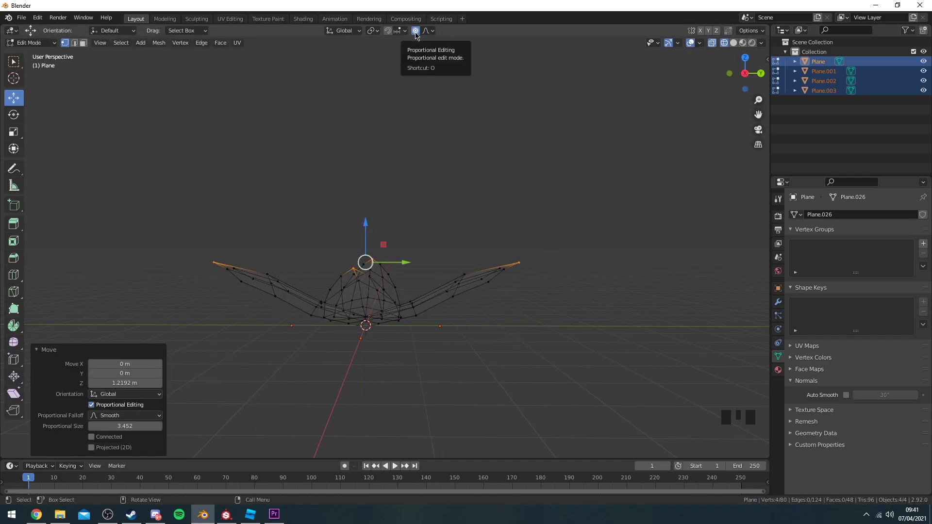
mouse_move(444, 135)
middle_down()
mouse_move(348, 214)
mouse_move(430, 325)
middle_up()
key(z)
click(491, 324)
mouse_move(505, 340)
middle_down()
mouse_move(472, 327)
mouse_move(440, 267)
mouse_move(447, 293)
middle_up()
key(Tab)
Duplicate the four leaves in place, rotate the copies into the gaps between the originals, and scale them to 0.735
key(shift+d)
right_click(474, 295)
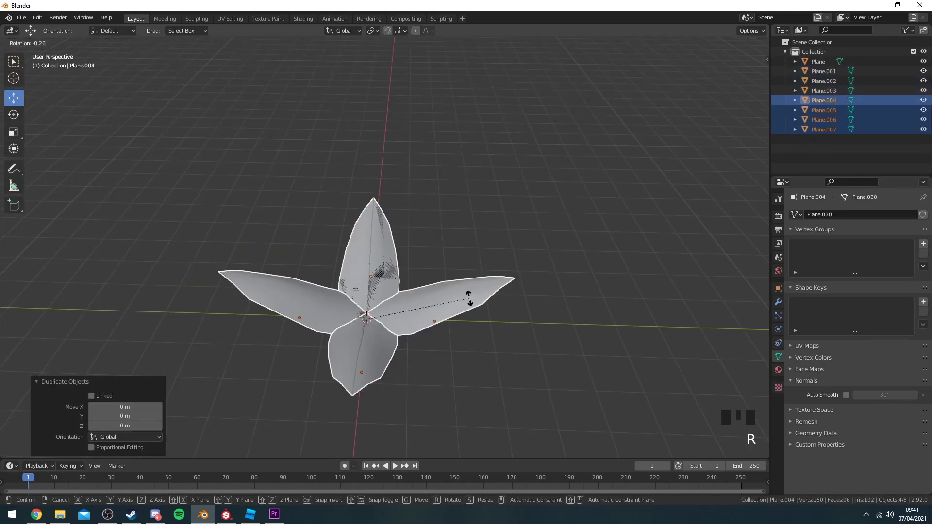
key(r)
click(405, 254)
key(s)
click(376, 290)
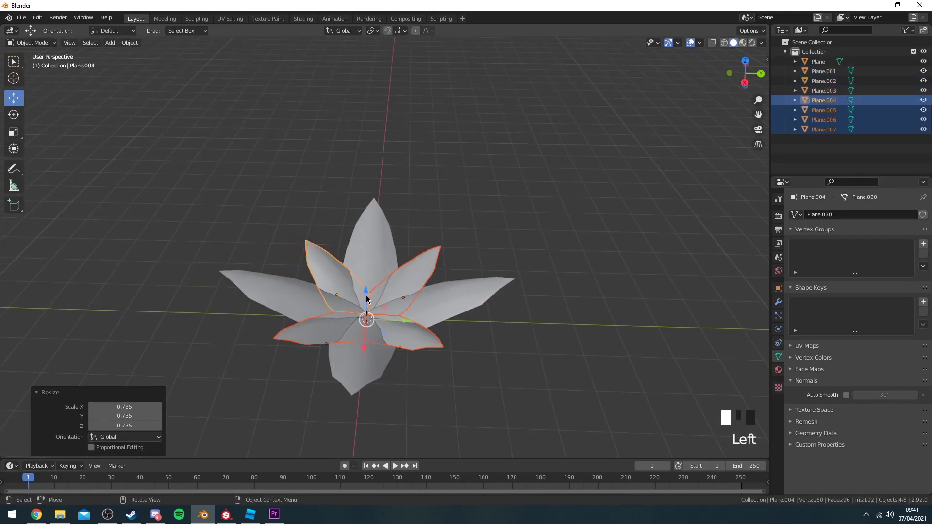
Raise the middle crosswise vertex rows of the four small inner leaves along Z with proportional editing
mouse_move(366, 298)
middle_down()
mouse_move(437, 225)
mouse_move(373, 302)
middle_up()
key(Tab)
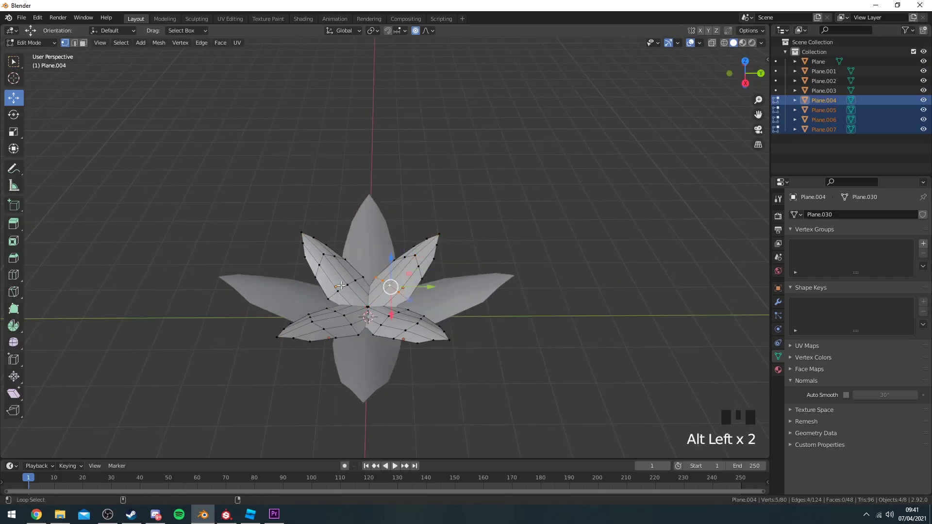
alt+shift+click(391, 335)
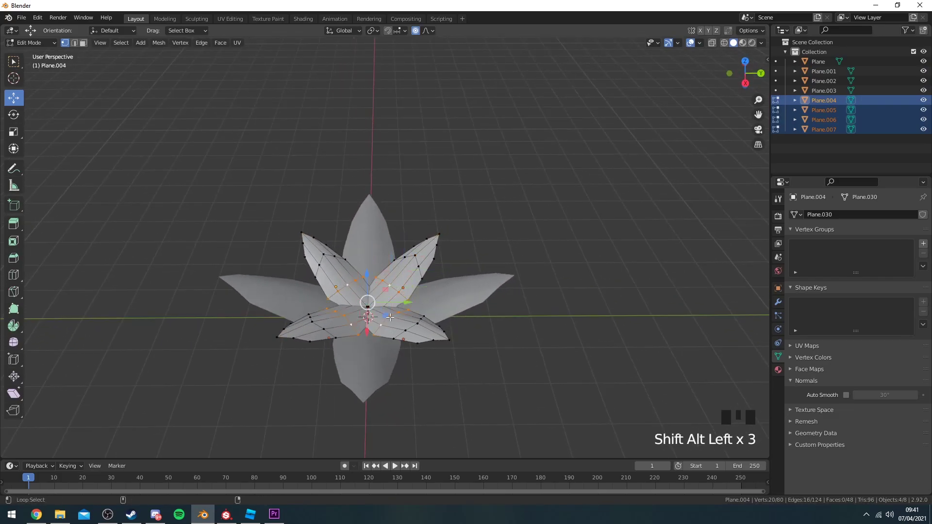
alt+middle_click(390, 317)
drag(367, 274, 368, 257)
key(Tab)
Lower the four small inner leaves about 0.72 m along Z
middle_drag(369, 257, 362, 237)
drag(367, 298, 366, 320)
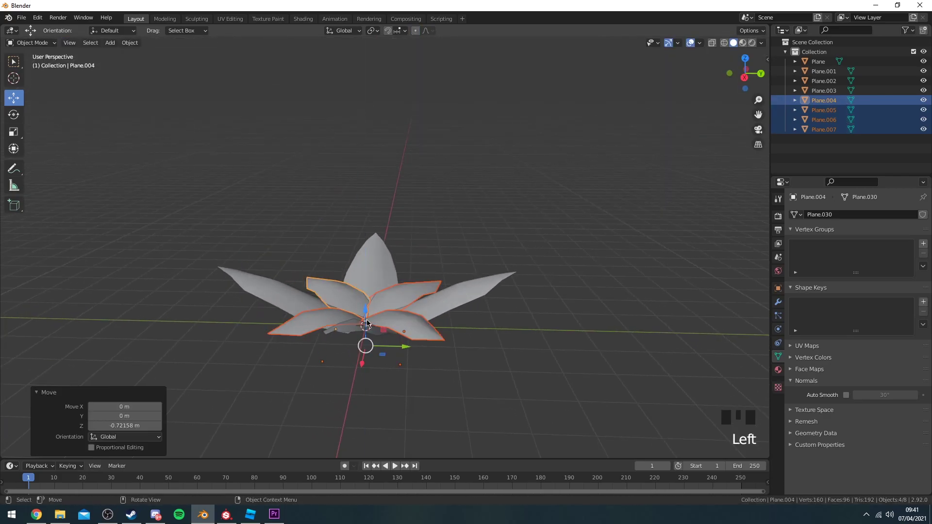
middle_drag(367, 324, 358, 322)
click(479, 272)
Select the whole leaf cluster and move it away from the origin along negative X
middle_drag(479, 273, 318, 285)
middle_drag(480, 295, 465, 231)
middle_drag(410, 307, 448, 288)
drag(519, 201, 314, 379)
scroll(479, 283, down, 2)
middle_drag(478, 283, 399, 139)
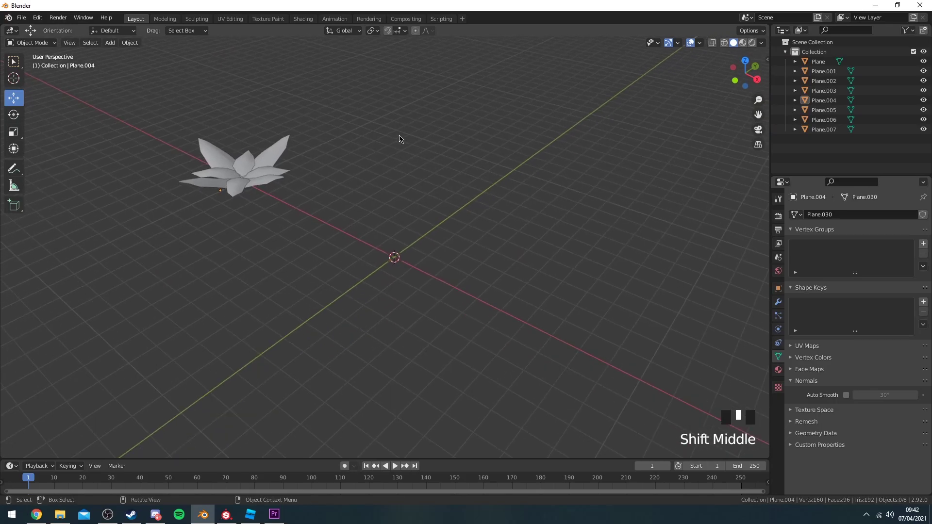
Add a cylinder with 6 vertices at the origin
scroll(399, 138, up, 2)
click(130, 42)
mouse_move(109, 45)
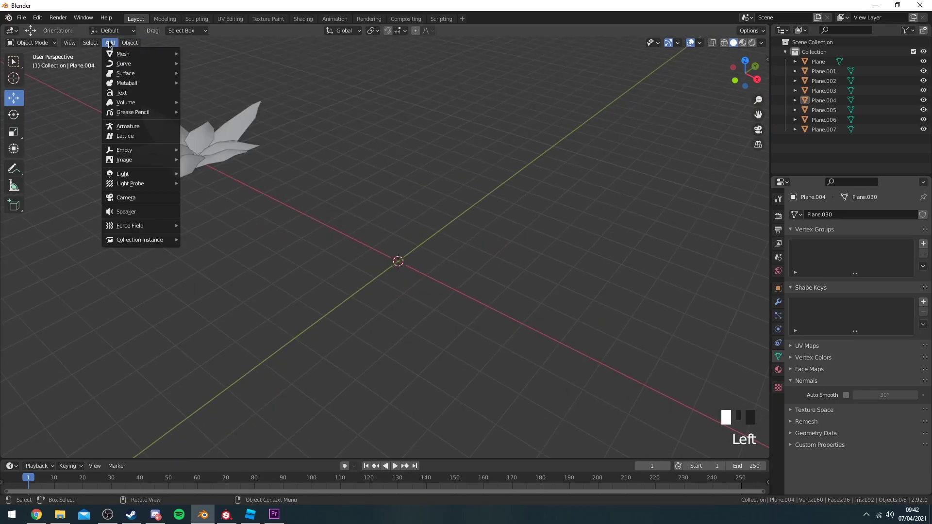
click(211, 103)
scroll(369, 202, up, 1)
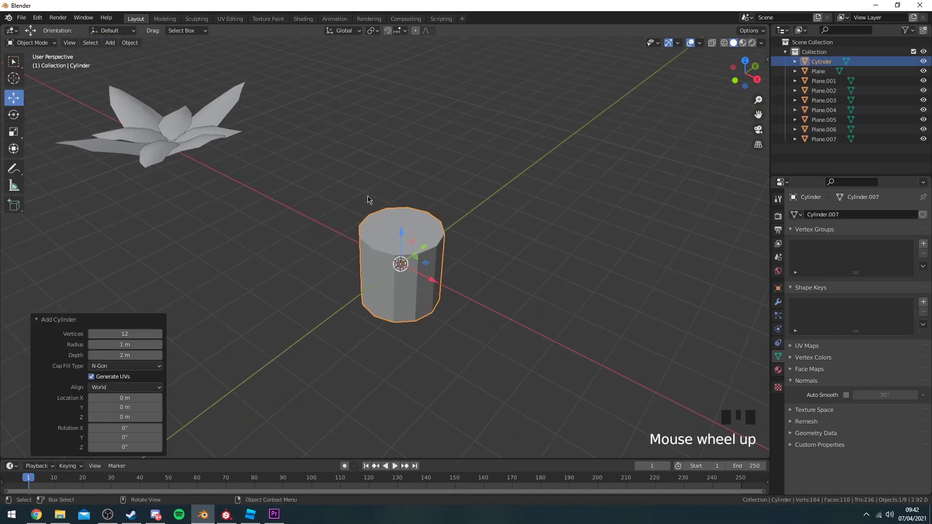
click(151, 337)
text(6)
key(Return)
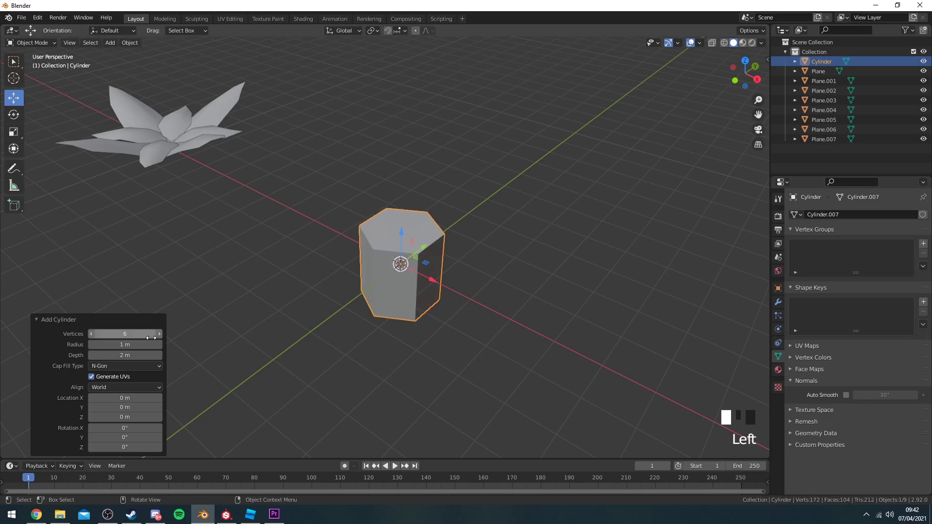
Move the cylinder 0.7 m up along Z in the front orthographic view and scale it down evenly
click(531, 196)
click(441, 258)
click(735, 80)
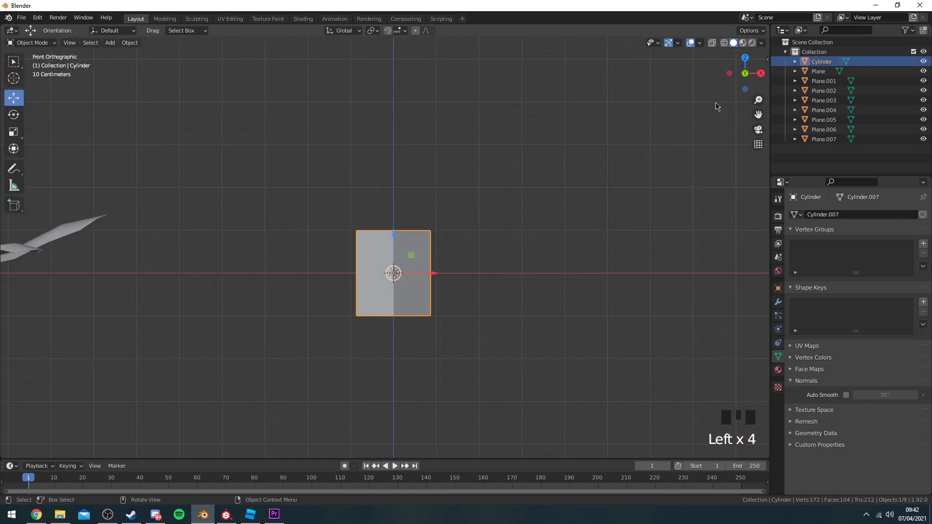
shift+middle_drag(523, 187, 514, 213)
ctrl+drag(393, 270, 406, 242)
key(5)
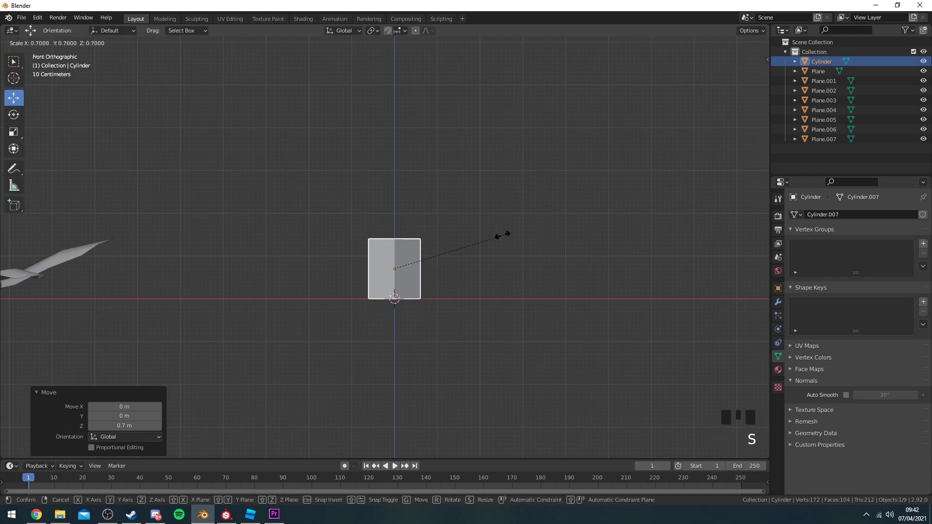
Raise the cylinder's top vertices to form a tall trunk and scale them inward to a narrow tip
key(Tab)
click(474, 214)
scroll(396, 150, down, 3)
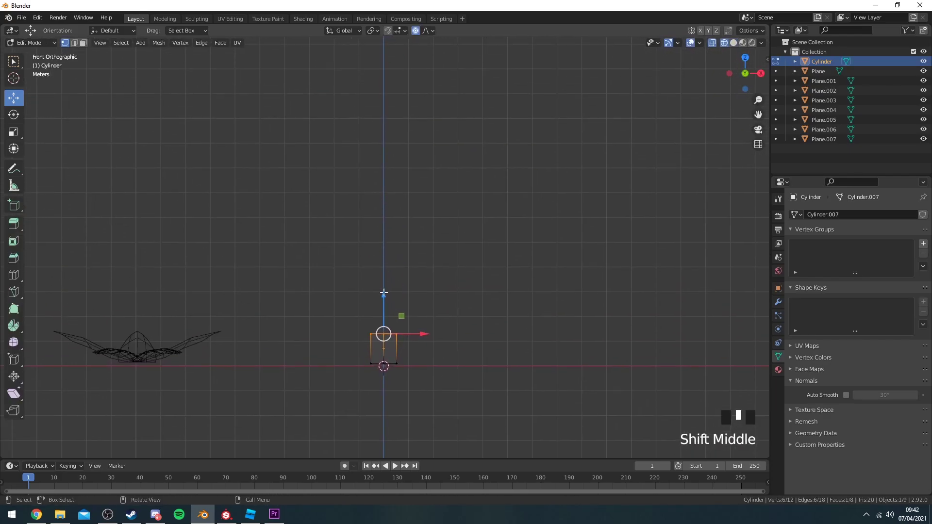
drag(384, 293, 393, 173)
key(ctrl+z)
drag(388, 301, 410, 131)
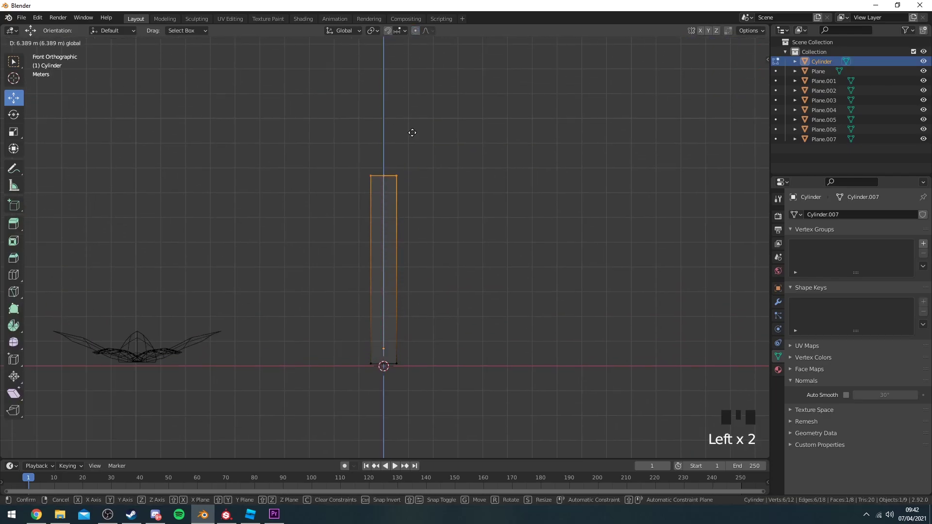
key(s)
click(409, 149)
Lower the trunk's base vertices slightly to the ground line and scale its top vertices to 0.601
drag(469, 333, 341, 397)
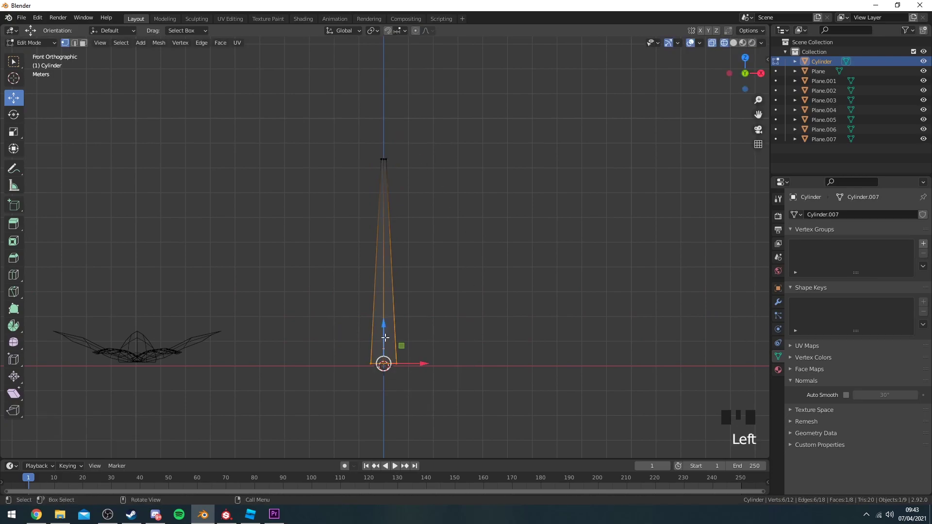
drag(386, 335, 386, 337)
drag(449, 136, 342, 180)
key(s)
click(458, 189)
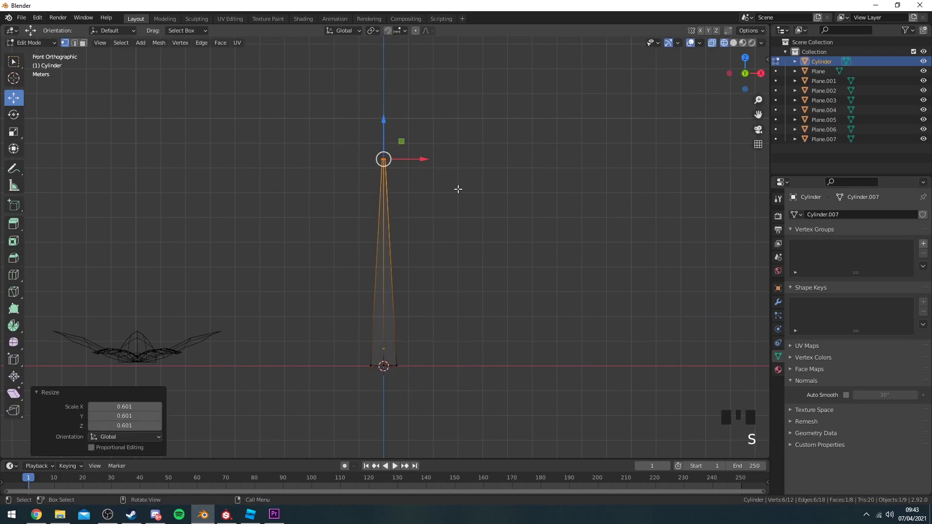
Duplicate one of the cluster's small inner leaves in Object Mode and move the copy along X to the trunk
key(Tab)
key(z)
middle_drag(344, 332, 338, 361)
click(178, 330)
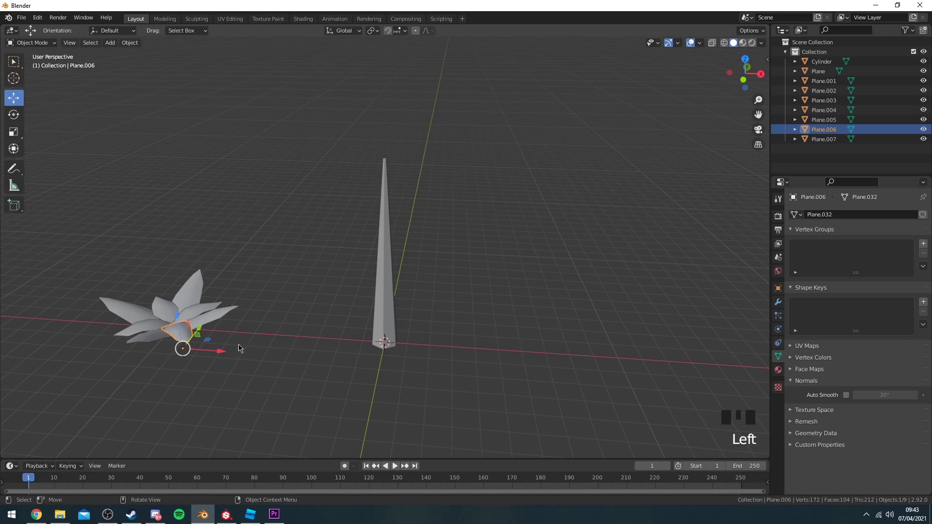
key(shift+d)
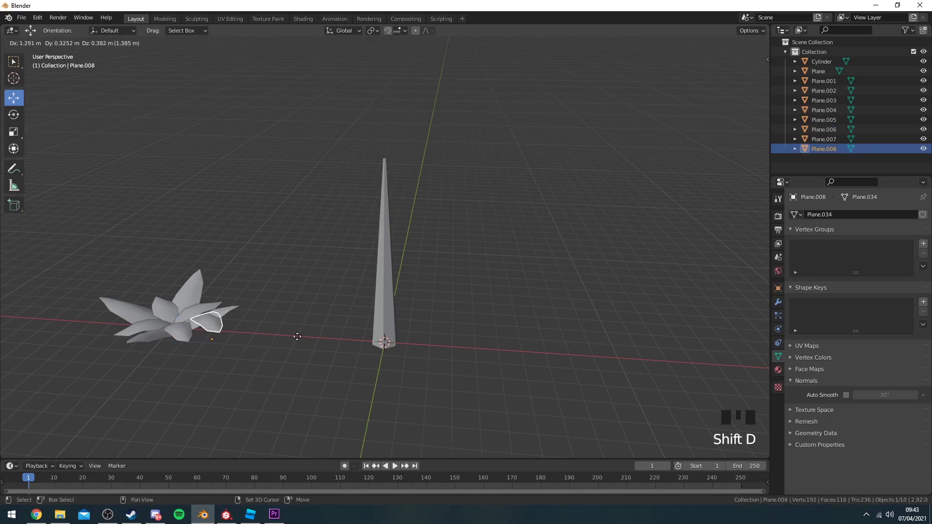
right_click(291, 350)
ctrl+drag(216, 352, 429, 367)
Enlarge the copied leaf, raise it near the trunk's upper end, and move it about 0.73 m along X
key(s)
click(466, 354)
drag(402, 336, 414, 217)
middle_drag(414, 217, 443, 241)
drag(448, 251, 469, 248)
middle_drag(468, 248, 499, 264)
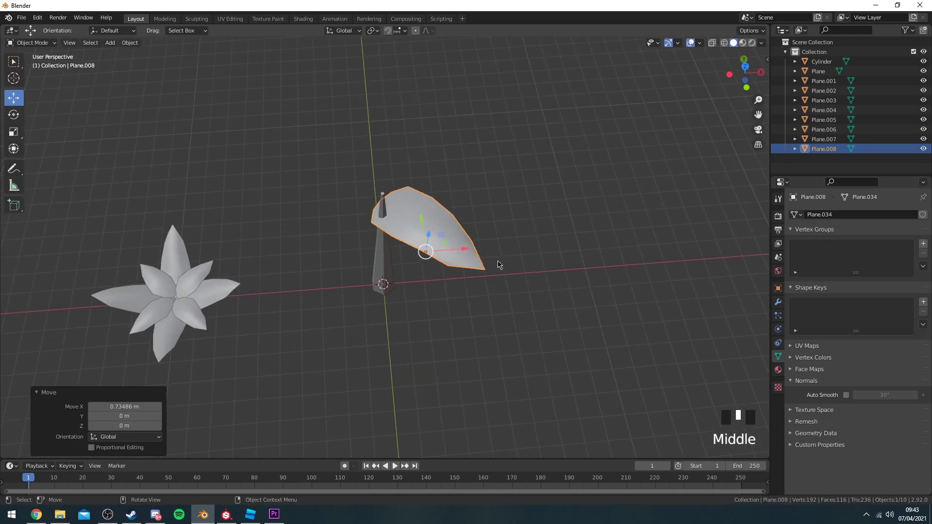
Rotate the leaf 32.6° about Z and shift it along X so its broad end meets the trunk
key(r)
key(z)
click(503, 220)
drag(470, 251, 483, 250)
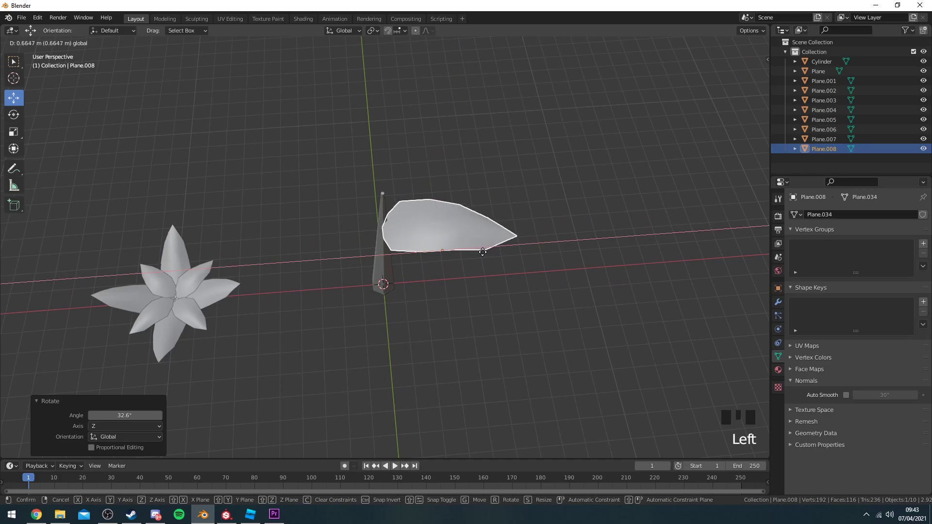
Duplicate the trunk leaf, rotate the copy -165° about Z, move it about -0.57 m along X, and raise it slightly
key(shift+d)
key(r)
key(z)
click(263, 260)
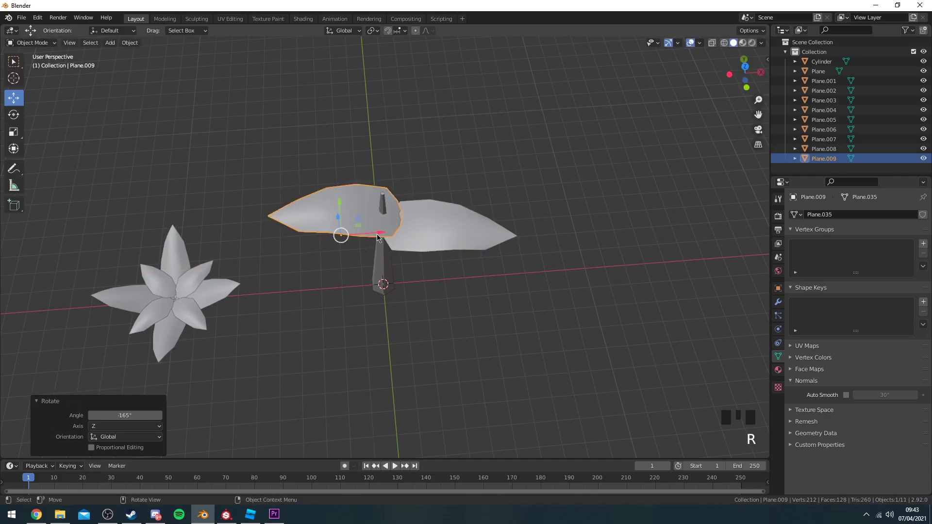
drag(377, 232, 361, 230)
middle_drag(361, 230, 346, 172)
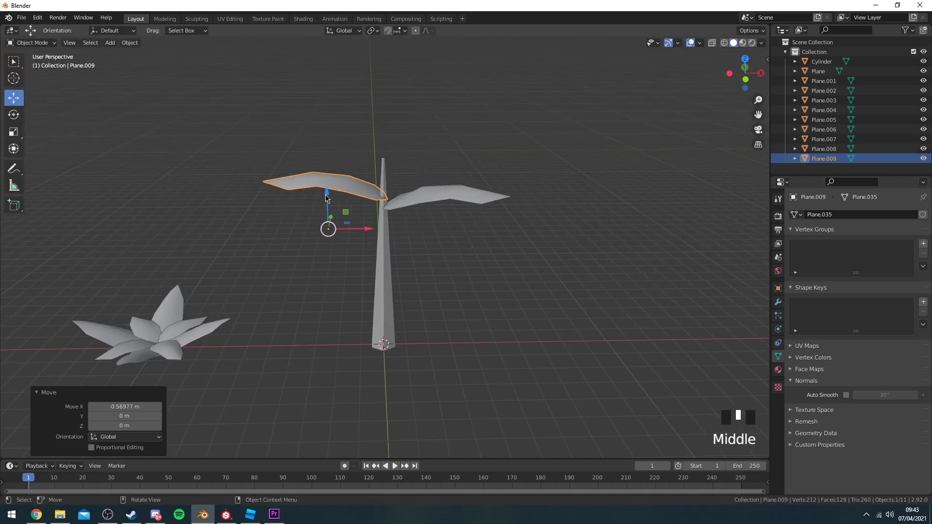
drag(326, 196, 326, 187)
Duplicate both trunk leaves, lower the copies about 2.05 m along Z, and turn them crosswise to the upper pair
shift+click(429, 198)
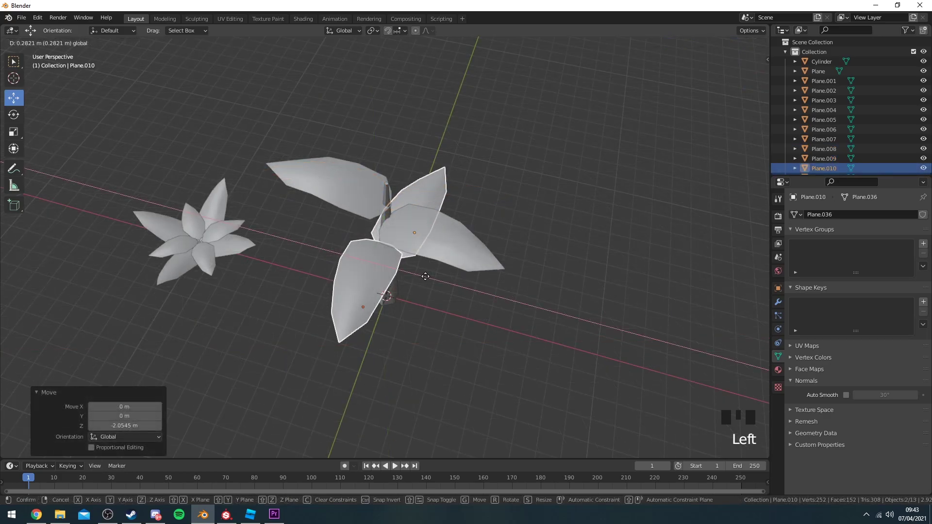
drag(426, 276, 432, 277)
click(478, 286)
middle_drag(490, 291, 529, 214)
mouse_move(461, 247)
middle_down()
mouse_move(446, 197)
mouse_move(406, 236)
mouse_move(445, 170)
mouse_move(453, 237)
middle_up()
scroll(418, 218, down, 3)
Add a centred loop cut around the trunk and scale that loop horizontally, excluding Z
click(394, 313)
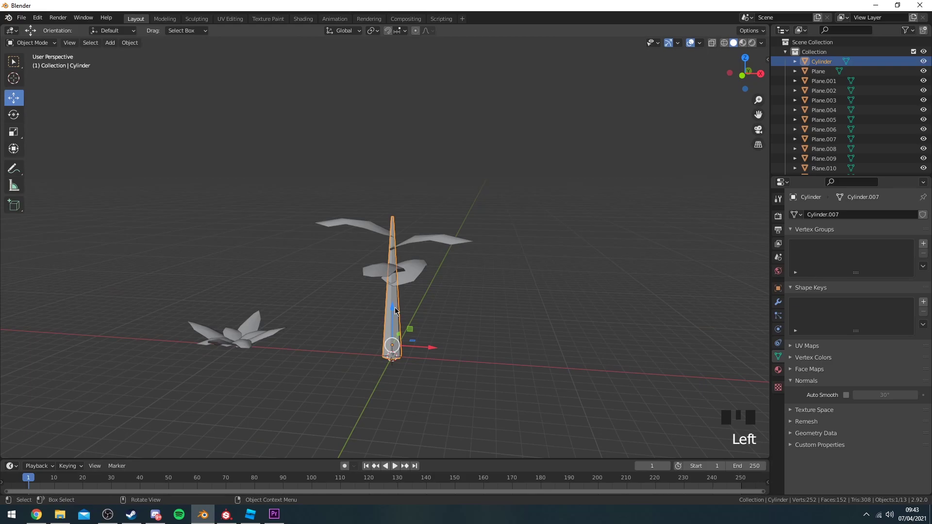
key(Tab)
key(ctrl+r)
right_click(400, 296)
middle_drag(407, 296, 477, 339)
key(s)
key(shift+z)
click(435, 334)
key(Tab)
Try to slide two vertices at the broad end of the first trunk leaf along their edges
click(440, 238)
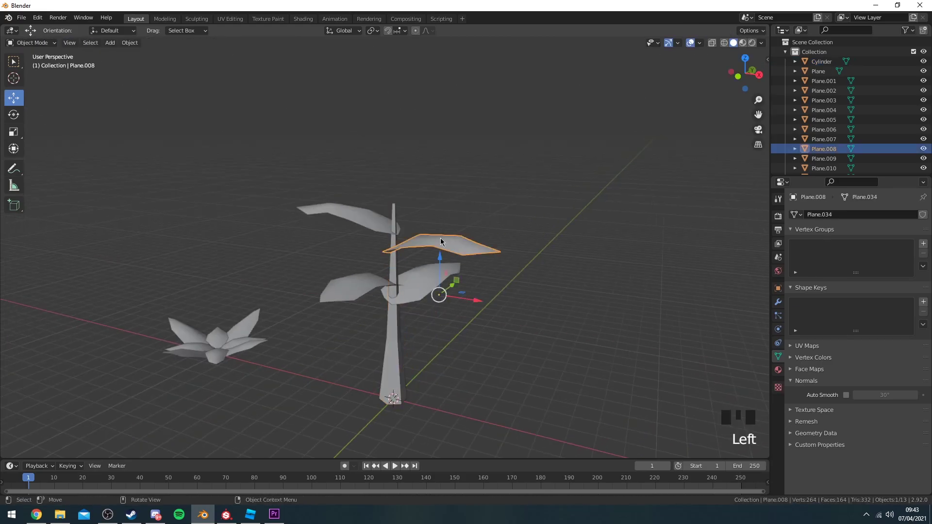
middle_drag(441, 238, 414, 292)
key(Tab)
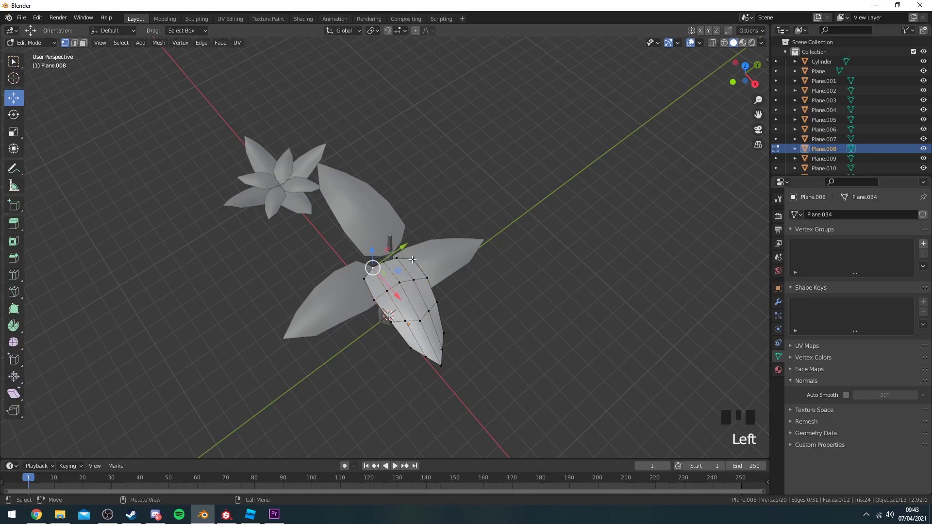
scroll(427, 284, up, 2)
key(g)
key(g)
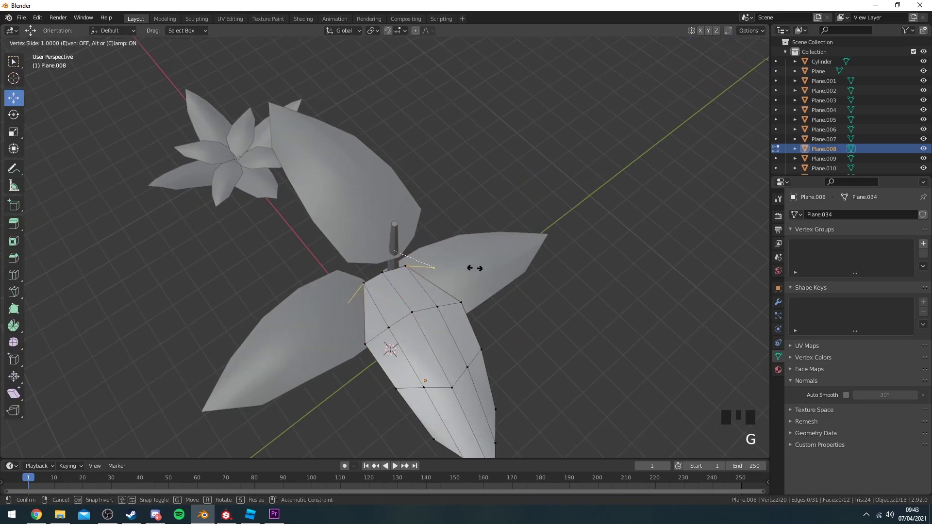
click(473, 269)
key(Tab)
middle_drag(470, 269, 480, 246)
key(ctrl+z)
Knife-cut a triangular notch outline into the side edge of the first trunk leaf, near its middle
key(Tab)
click(545, 194)
click(422, 265)
scroll(413, 298, up, 3)
key(Tab)
key(Tab)
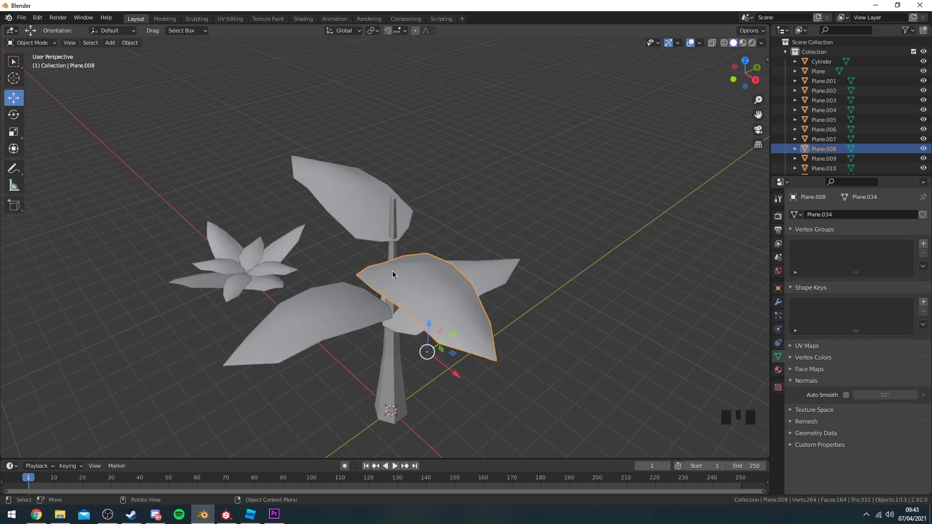
middle_drag(472, 241, 377, 289)
key(Tab)
scroll(383, 273, up, 2)
scroll(383, 291, up, 1)
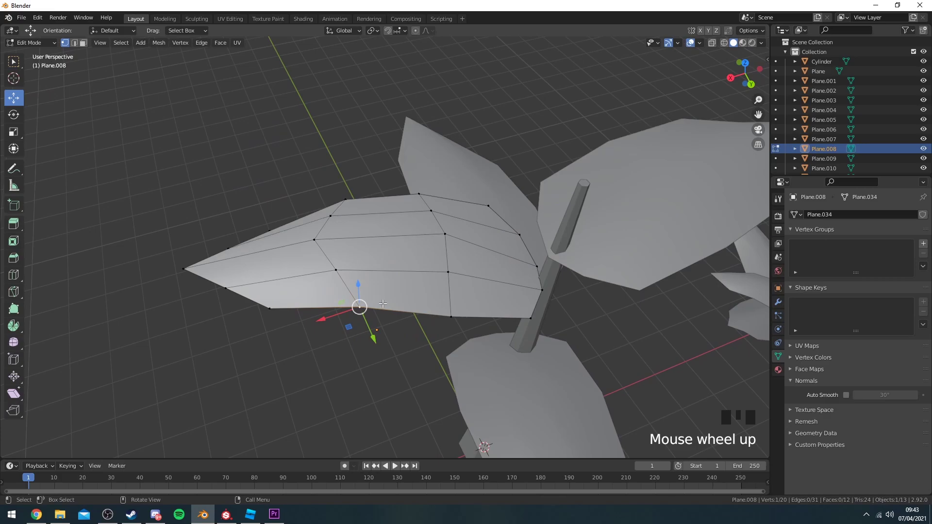
key(k)
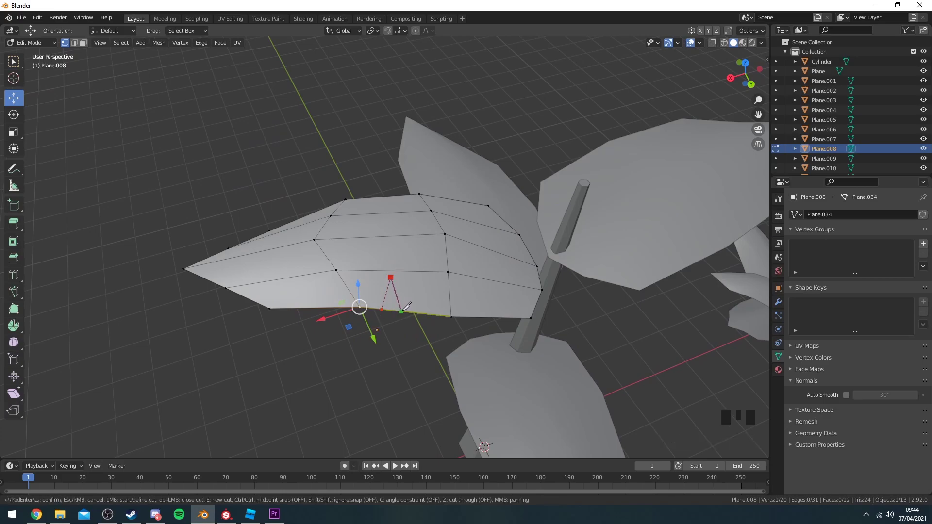
key(Return)
Knife-cut a second triangle into the same leaf edge nearer the trunk and delete both triangular faces
middle_drag(402, 309, 381, 303)
key(k)
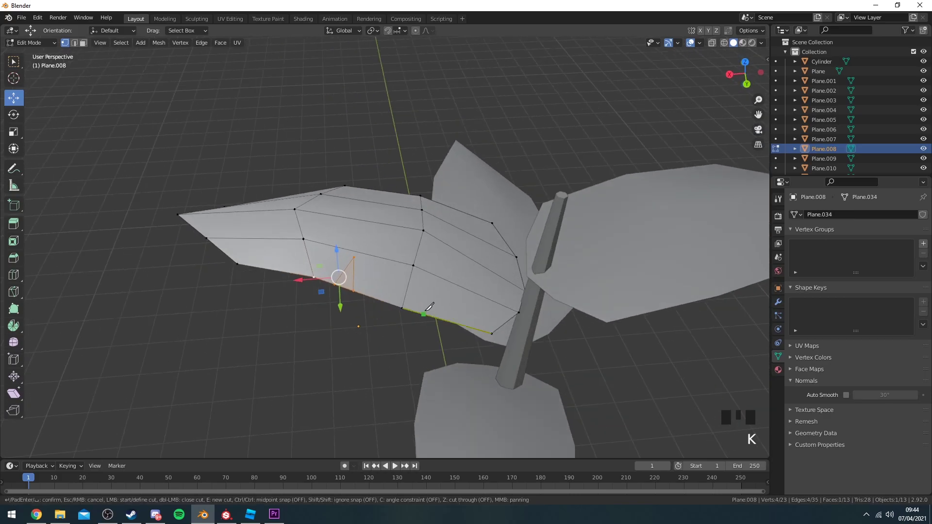
click(450, 319)
key(Return)
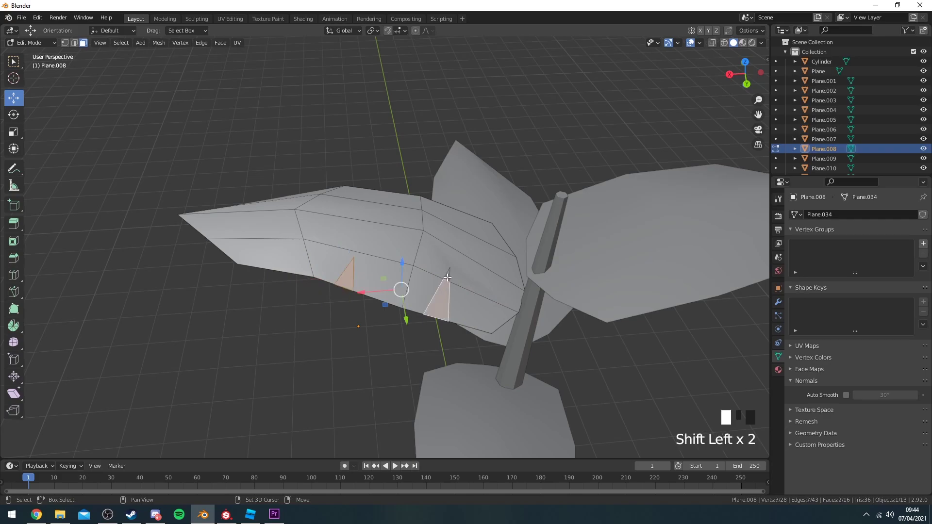
key(Delete)
click(410, 304)
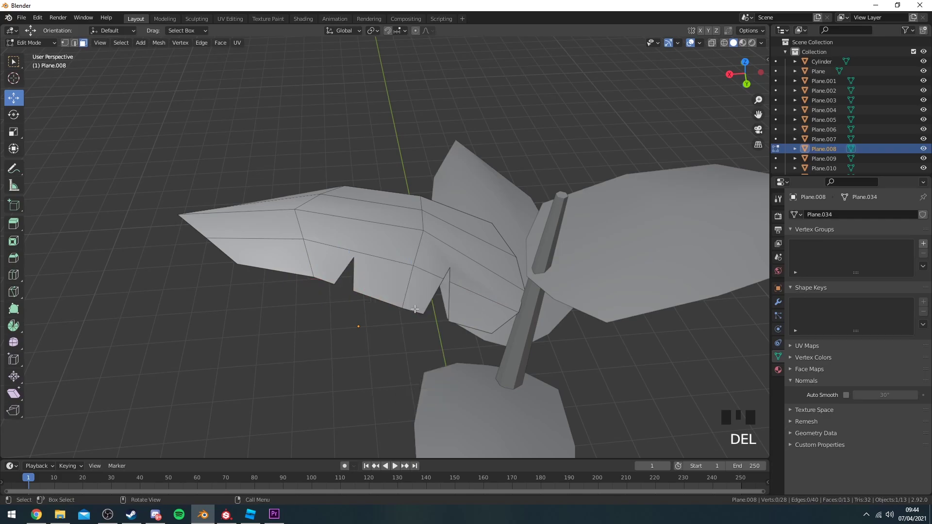
key(Tab)
Inspect the notched leaf and the trunk plant from several angles
middle_drag(409, 304, 336, 323)
scroll(359, 319, up, 2)
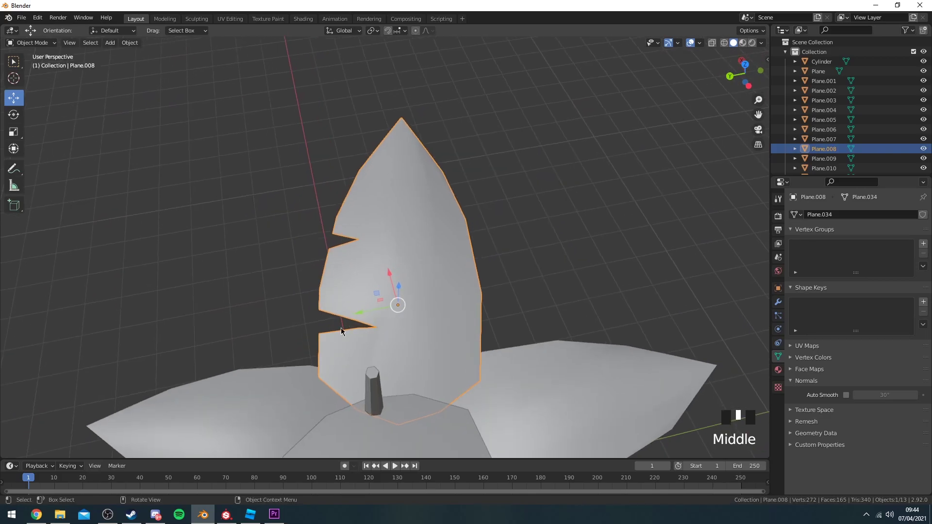
middle_drag(329, 327, 510, 243)
shift+middle_drag(510, 242, 521, 283)
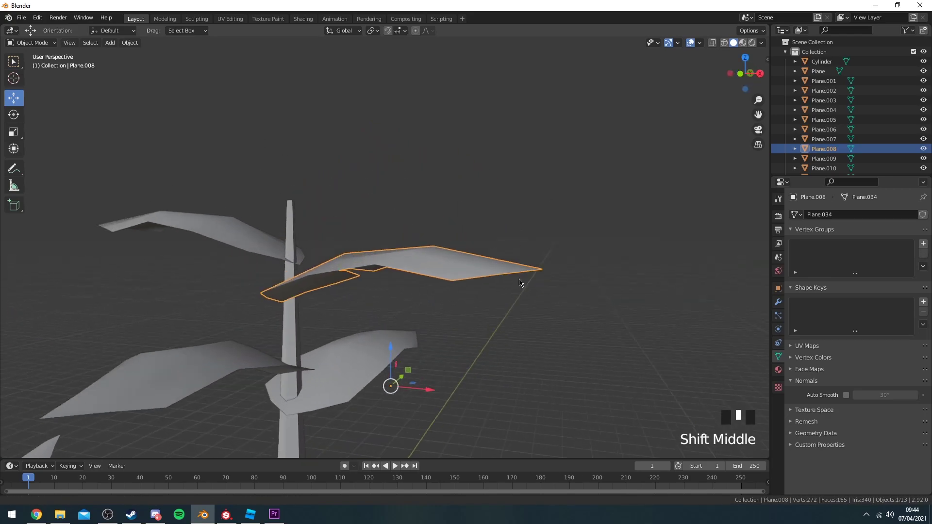
middle_drag(521, 283, 614, 335)
click(613, 335)
middle_drag(473, 351, 472, 330)
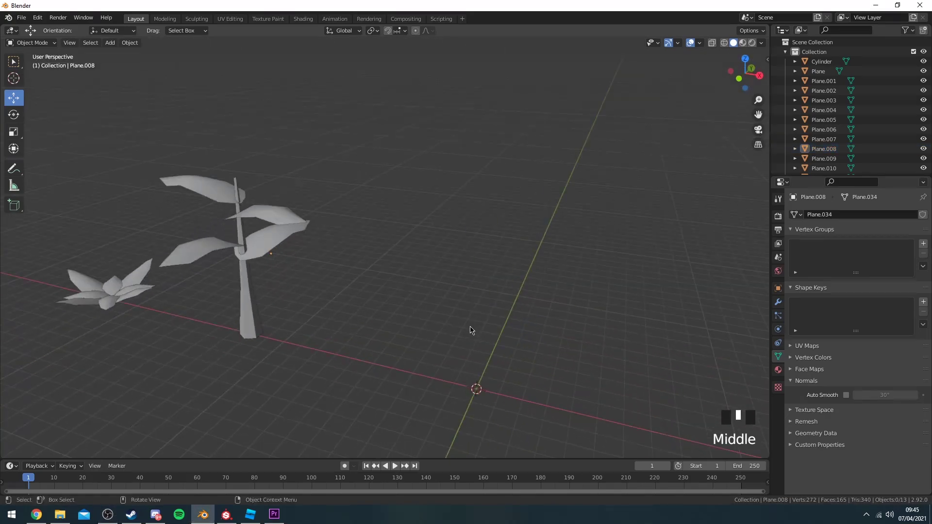
shift+middle_drag(535, 276, 341, 182)
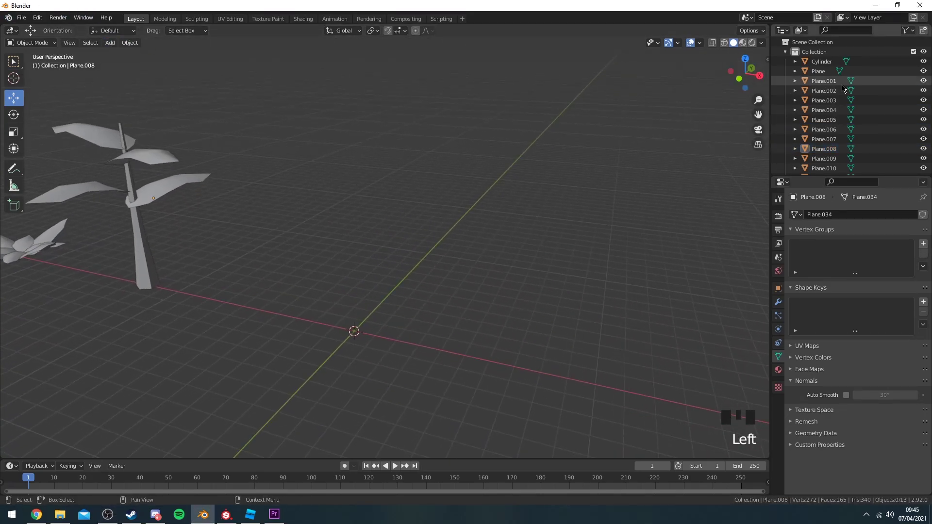
Add a 2 m plane at the world origin and rotate it 90° about X
click(739, 79)
click(109, 43)
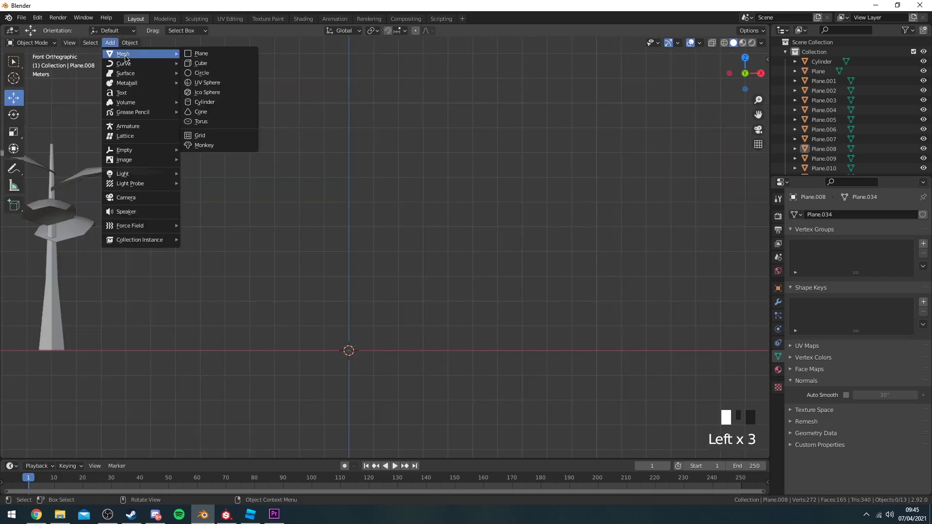
click(201, 54)
middle_drag(340, 219, 430, 243)
text(r)
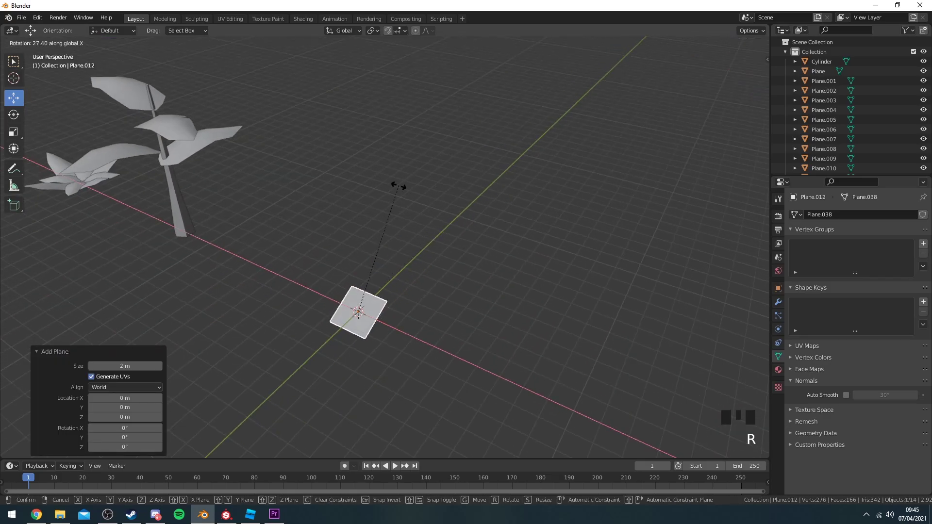
text(90)
key(Return)
Raise the plane high above the origin in the front view and scale it into a narrow upright strip
click(732, 82)
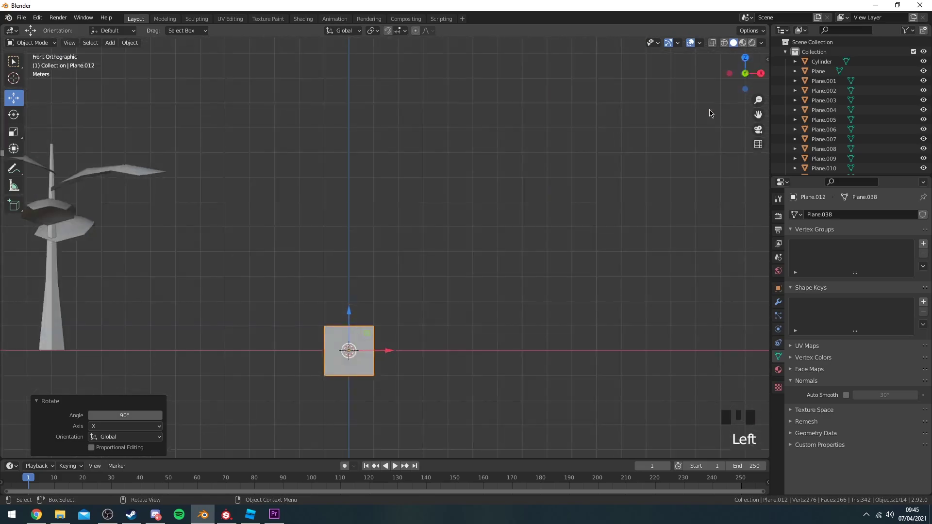
drag(347, 351, 349, 128)
key(s)
click(418, 183)
key(s)
key(x)
click(368, 187)
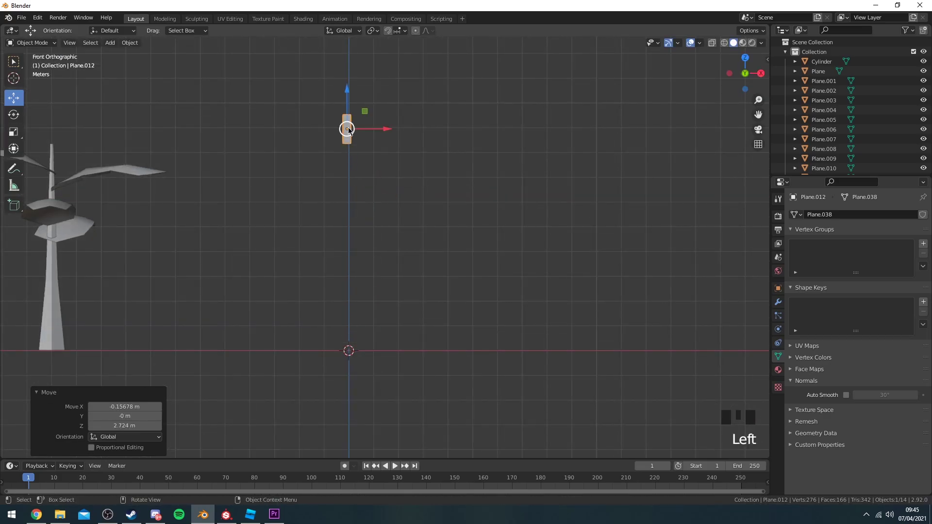
Shift the strip's lower edge about 0.24 m along X and extrude a second segment downward, slanting the opposite way
key(Tab)
key(z)
scroll(335, 141, up, 3)
key(2)
click(335, 64)
scroll(366, 92, down, 2)
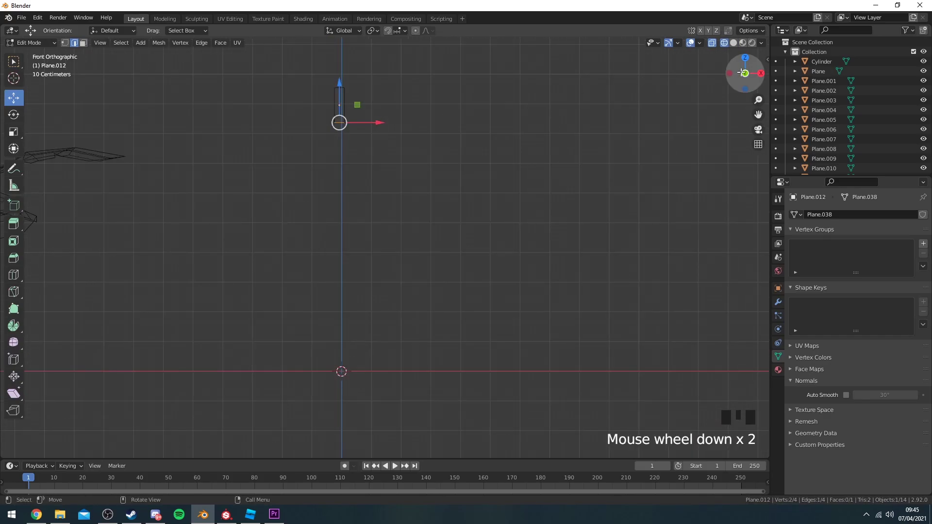
shift+middle_drag(464, 123, 475, 163)
key(e)
click(379, 243)
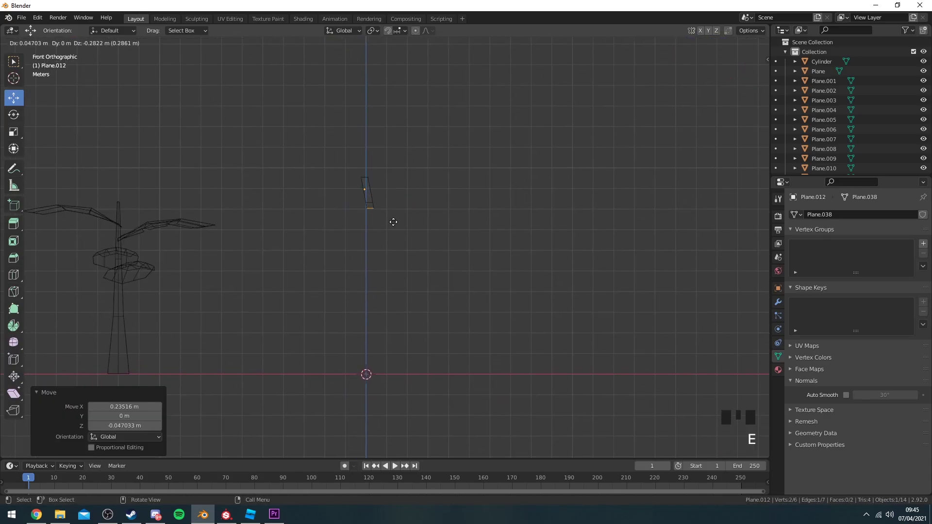
key(r)
key(r)
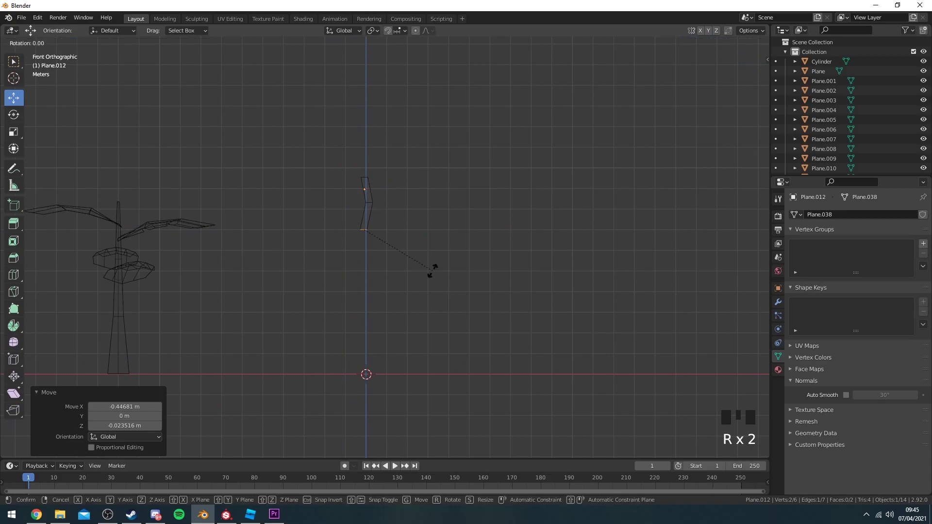
click(423, 295)
Extrude the strip's lower edge downward four more times with alternating sideways offsets to form a zigzag stem
key(e)
click(414, 333)
key(r)
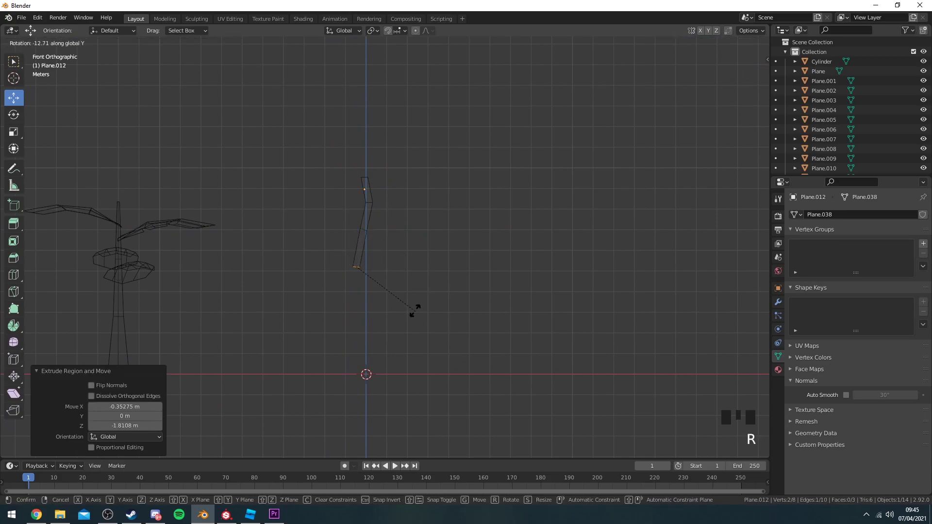
click(415, 313)
key(e)
click(425, 357)
key(e)
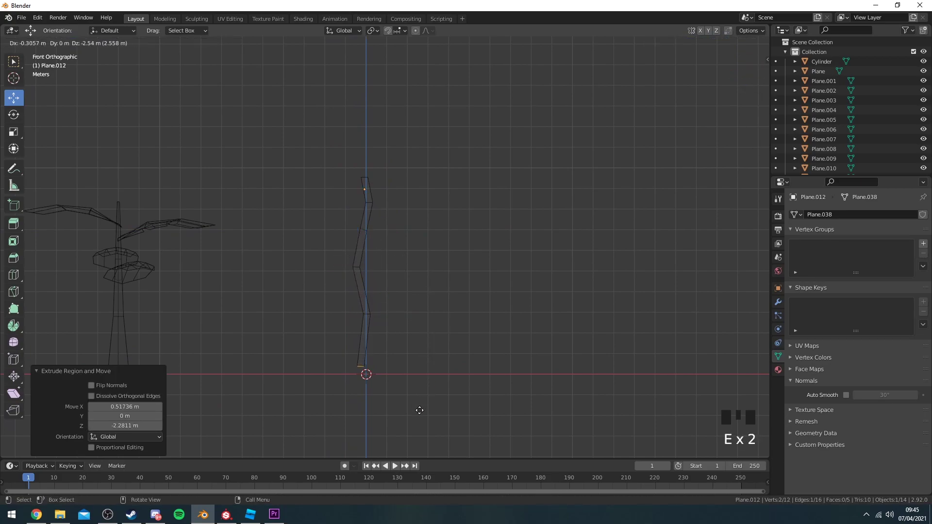
click(414, 421)
key(e)
click(412, 50)
Scale down the stem's bottom edge and the cross edge above it to taper the stem towards its base
shift+middle_drag(475, 252, 485, 163)
key(s)
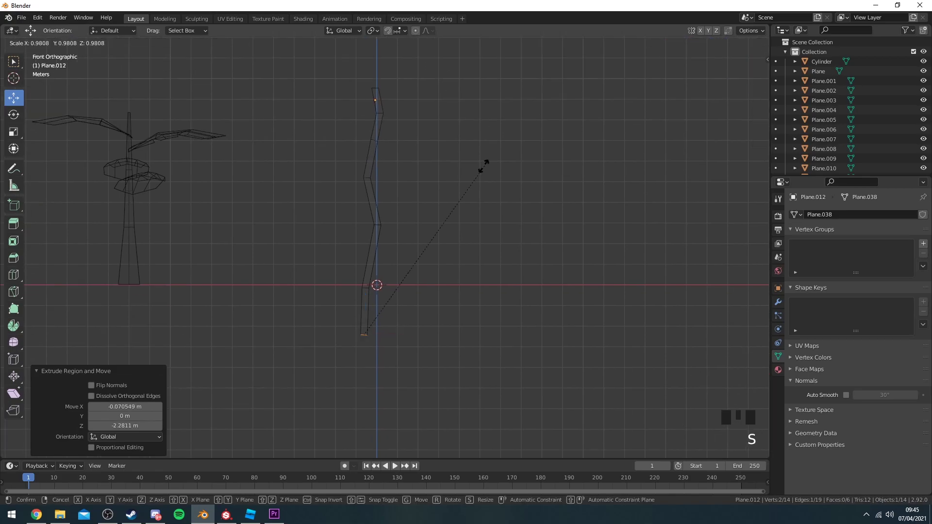
click(335, 235)
key(2)
drag(416, 274, 357, 287)
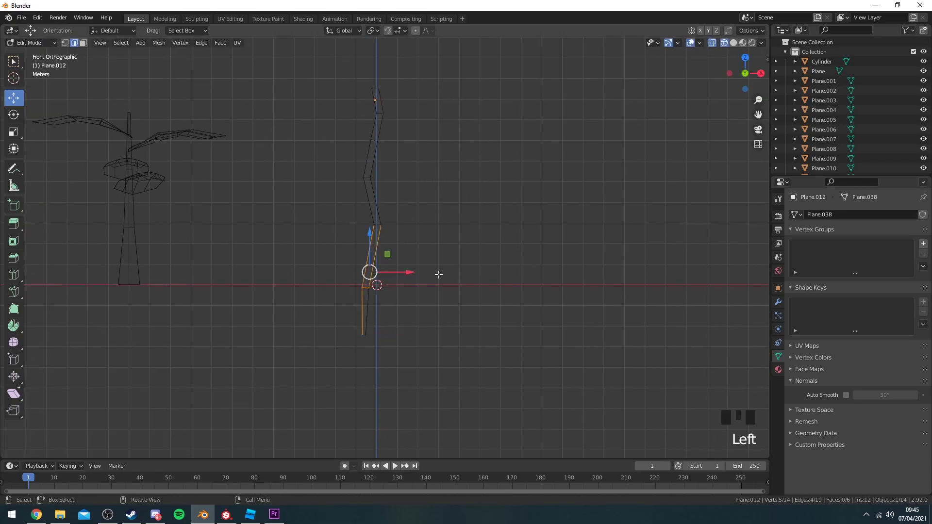
drag(419, 280, 344, 305)
key(s)
click(446, 281)
Widen the stem's top edge and the cross edge below it, and return to Object Mode with solid shading
shift+middle_drag(416, 137, 416, 224)
drag(402, 162, 343, 191)
key(s)
click(449, 172)
key(s)
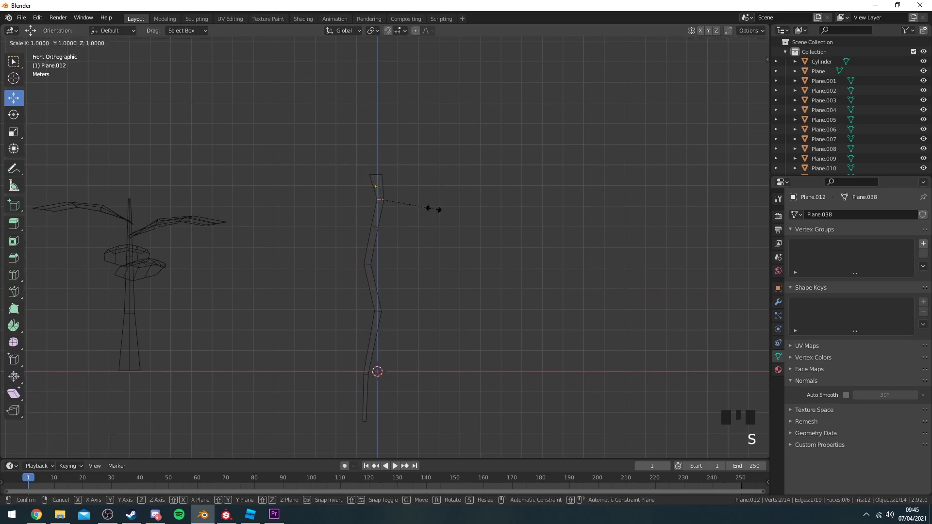
click(457, 205)
key(Tab)
key(z)
click(296, 204)
Duplicate the notched leaf beside the zigzag stem, about 10.75 m along X, and set its origin to its geometry
middle_drag(296, 203, 252, 223)
scroll(218, 224, down, 2)
click(234, 221)
key(shift+d)
click(410, 279)
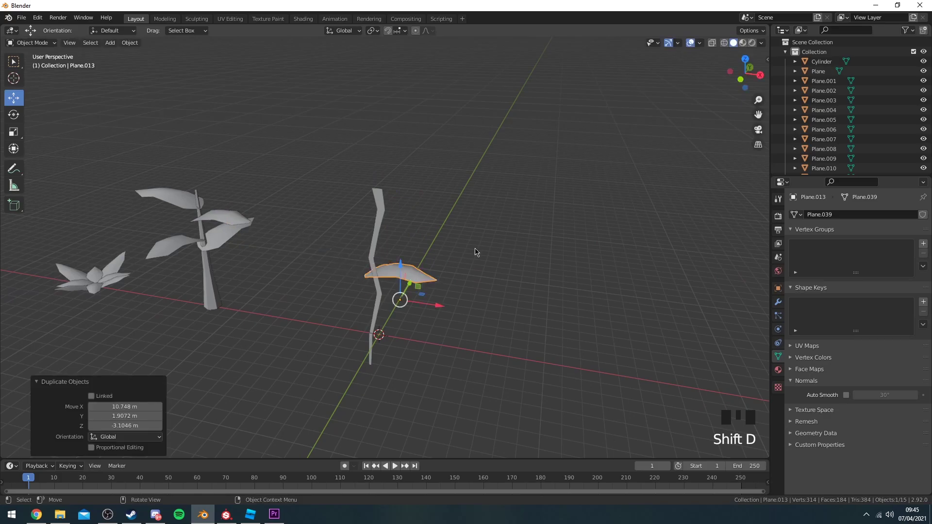
click(138, 43)
mouse_move(170, 68)
click(262, 76)
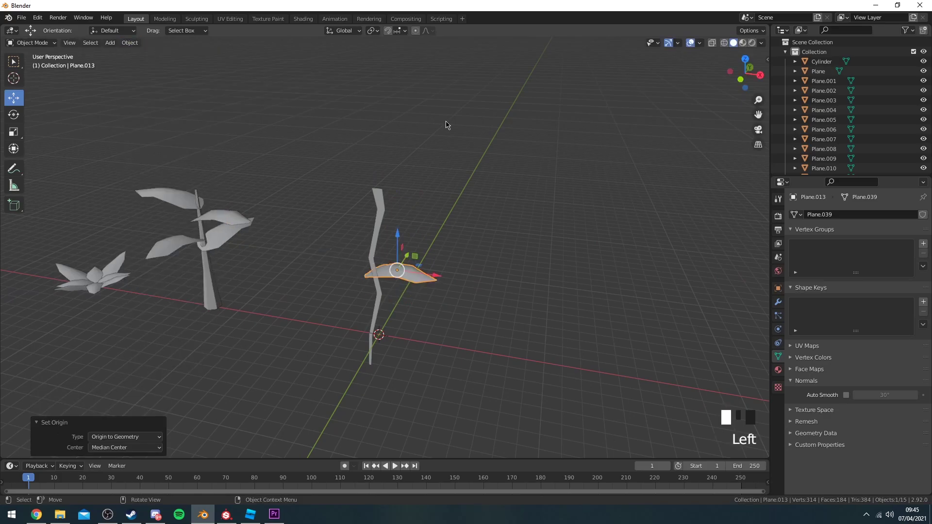
Flatten the duplicated leaf to 0.675 along Z and make it narrower along Y
key(s)
key(z)
click(369, 156)
key(s)
right_click(436, 188)
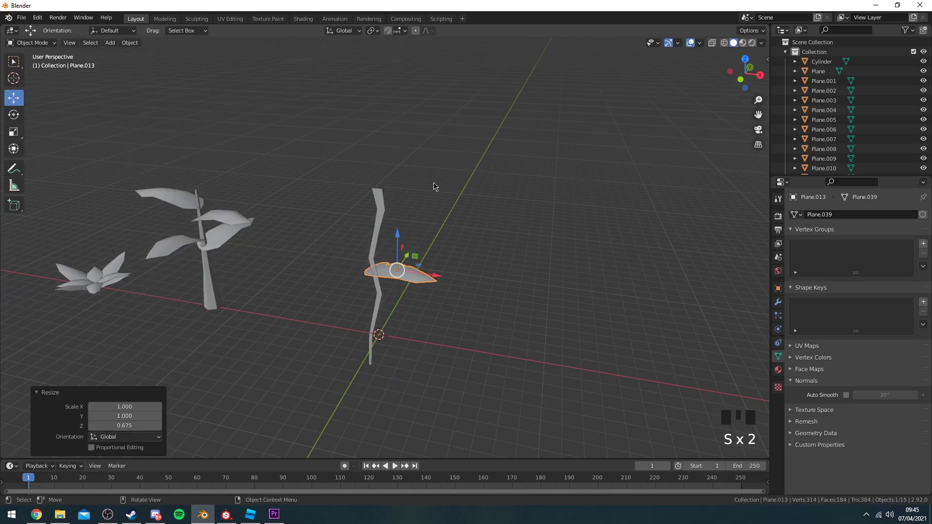
middle_drag(437, 187, 478, 213)
key(s)
right_click(510, 260)
key(s)
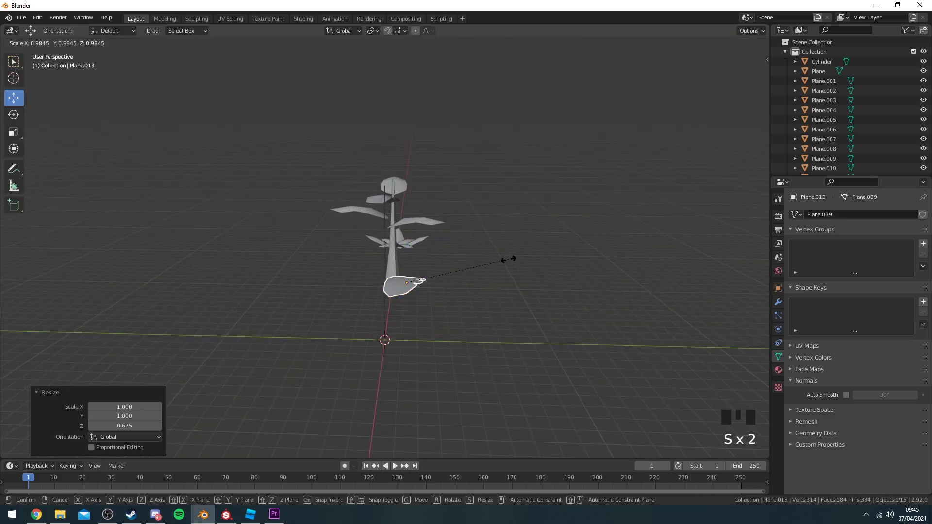
key(y)
click(450, 262)
Narrow the duplicated leaf further along Y and scale it to 0.525 along X
middle_drag(450, 263, 538, 293)
key(s)
key(y)
click(464, 293)
key(Tab)
middle_drag(485, 278, 514, 276)
key(Tab)
key(s)
key(x)
click(451, 266)
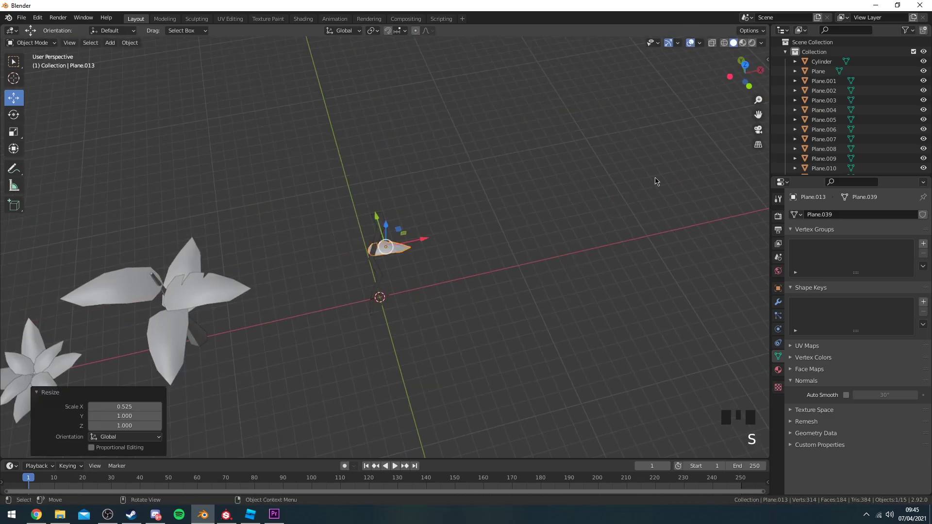
Rotate the small leaf 90° about X and place its base against the upper part of the zigzag stem
click(750, 64)
key(r)
right_click(562, 146)
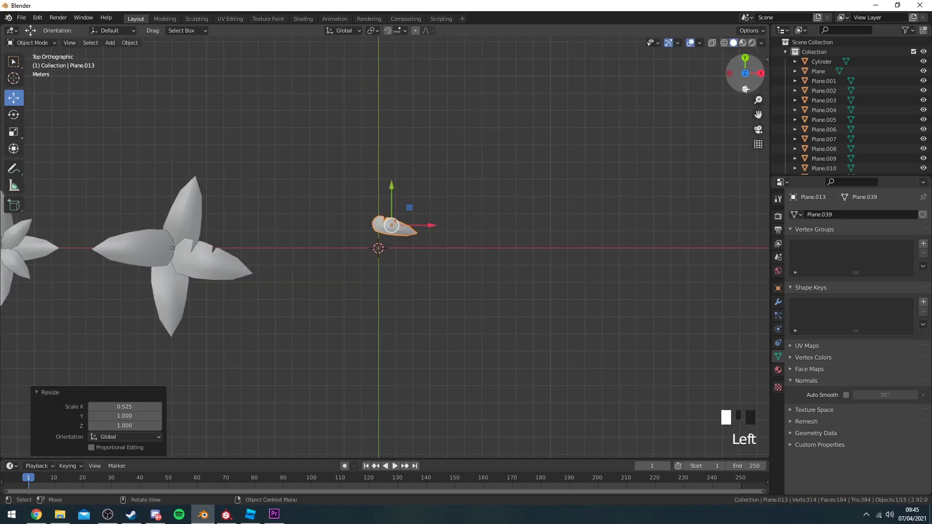
click(746, 89)
text(r)
text(90)
key(Return)
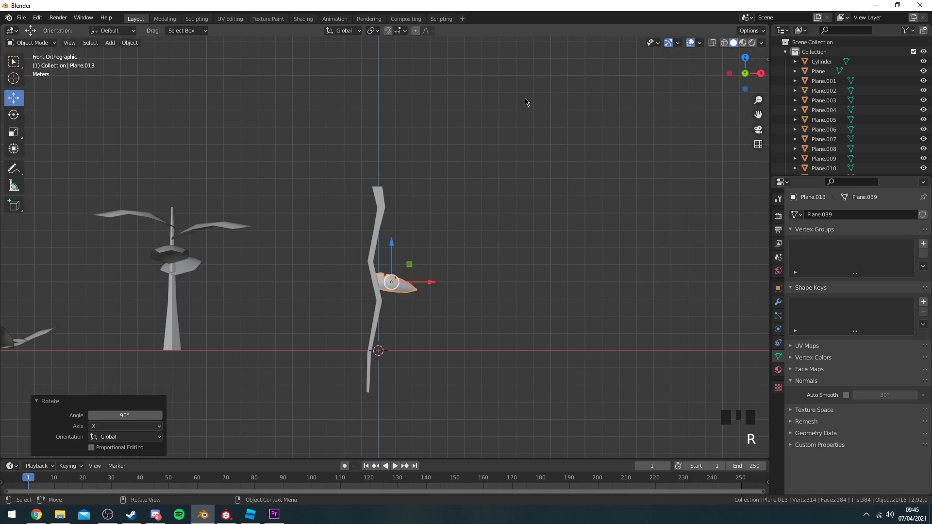
drag(425, 207, 414, 216)
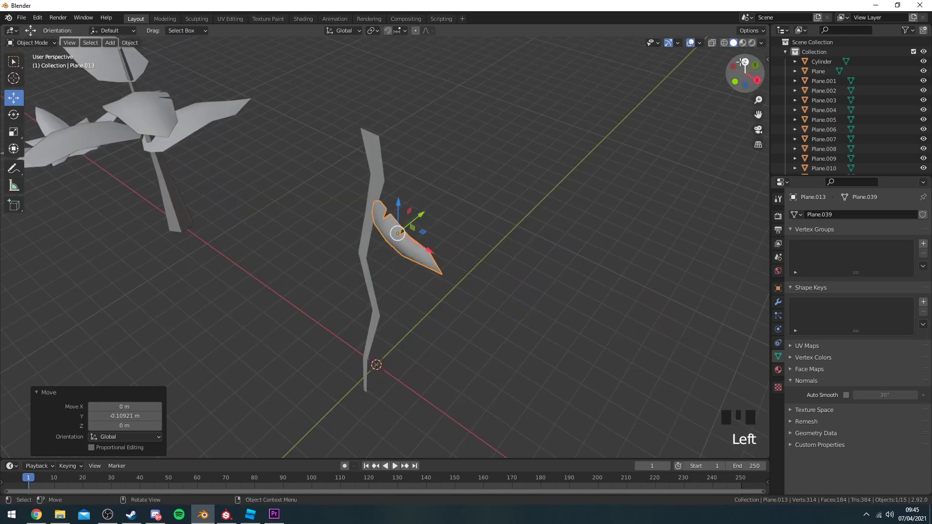
Duplicate the small leaf across the stem, about -2.78 m along X and -0.39 m along Z
click(734, 80)
key(shift+d)
click(338, 229)
Try to rotate the duplicated small leaf 180° about X
text(rx)
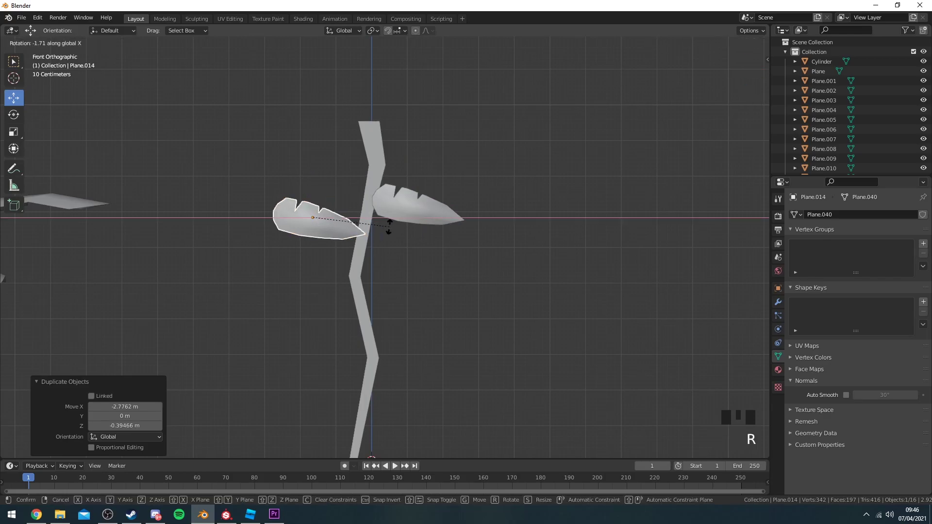
text(180)
key(Return)
Turn the duplicated leaf in the front view so its tip points away from the stem, and set its base against the stem
key(r)
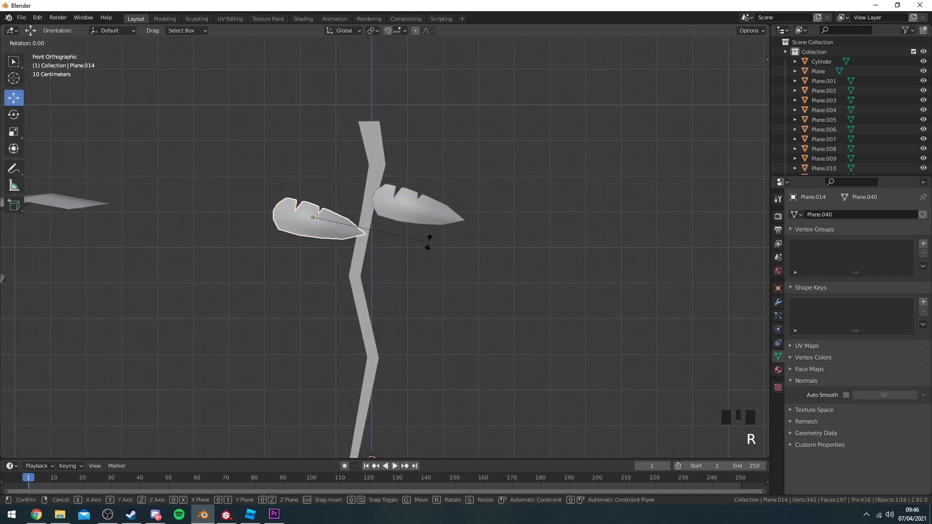
click(301, 238)
drag(313, 218, 333, 241)
Duplicate both stem leaves about 2.43 m lower along Z and tilt the new pair in the front view
shift+click(386, 215)
scroll(392, 231, down, 1)
key(shift+d)
click(379, 266)
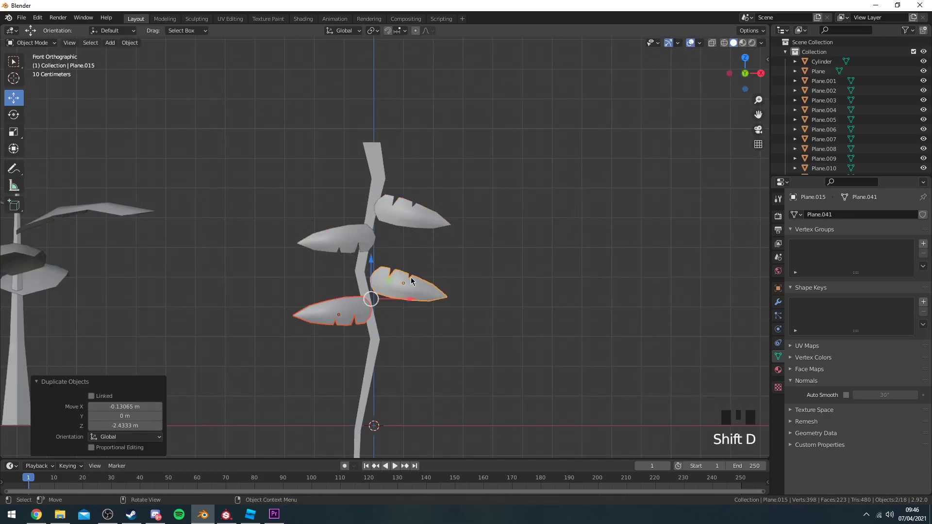
key(r)
key(r)
click(382, 236)
Duplicate the tilted leaf pair further down the stem, rotate it 26° about Y, and shift it about -0.15 m along X
shift+middle_drag(463, 286, 467, 182)
key(shift+d)
click(461, 303)
key(r)
click(460, 344)
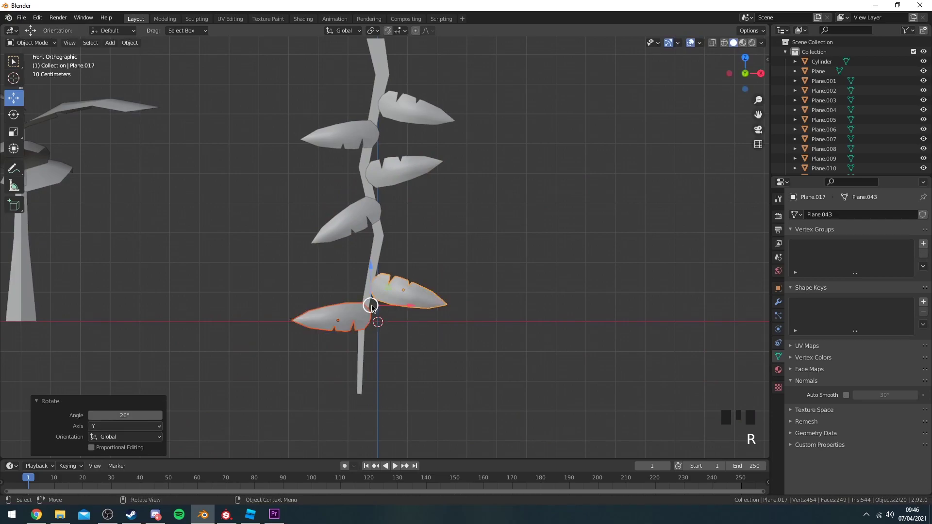
drag(371, 306, 366, 309)
Try to duplicate the lowest leaf pair about 1.9 m higher along Z
scroll(409, 253, down, 1)
shift+middle_drag(418, 228, 436, 251)
key(shift+d)
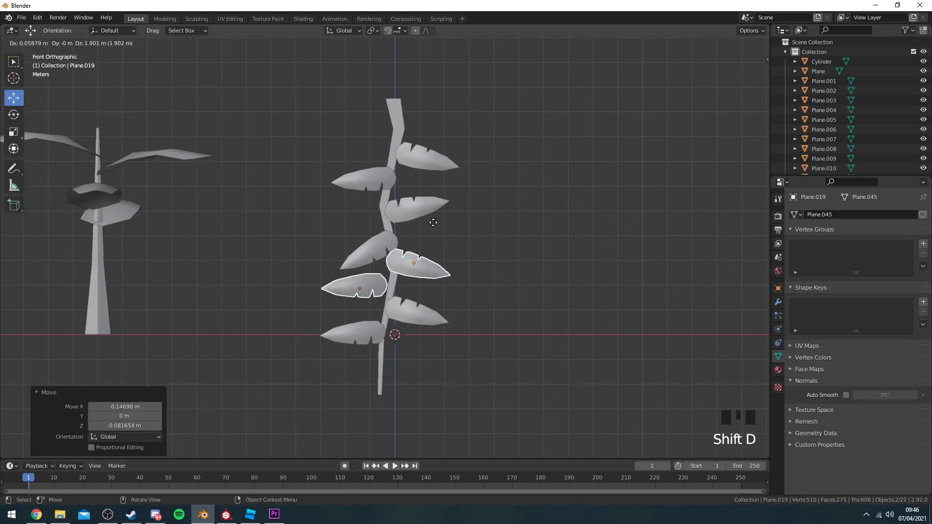
click(439, 245)
key(ctrl+z)
key(ctrl+z)
key(ctrl+z)
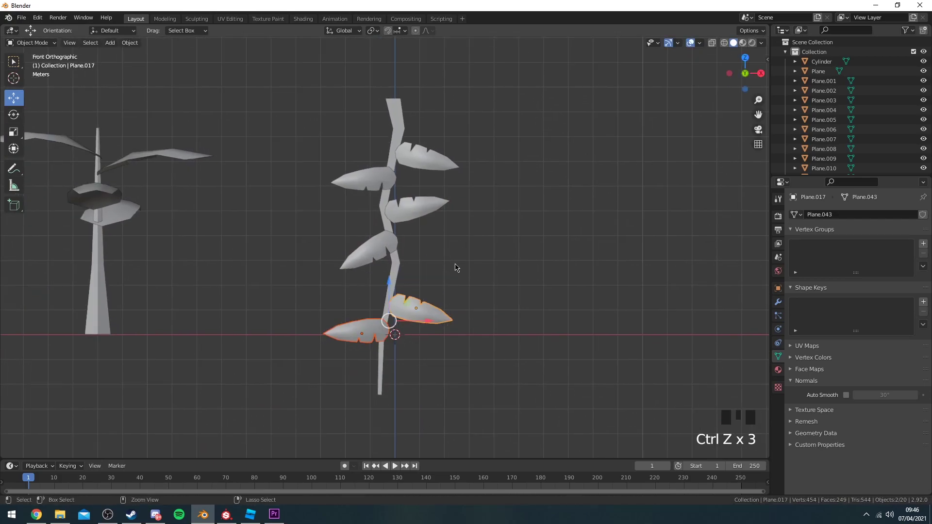
Select all six stem leaves, show them in wireframe in Edit Mode, and select the geometry of the lowest leaf pair
click(496, 336)
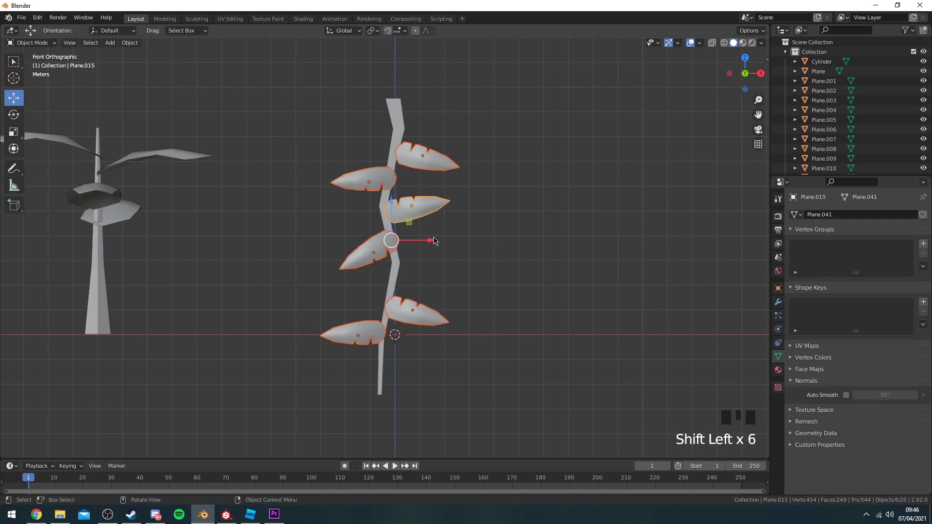
key(Tab)
key(z)
click(325, 248)
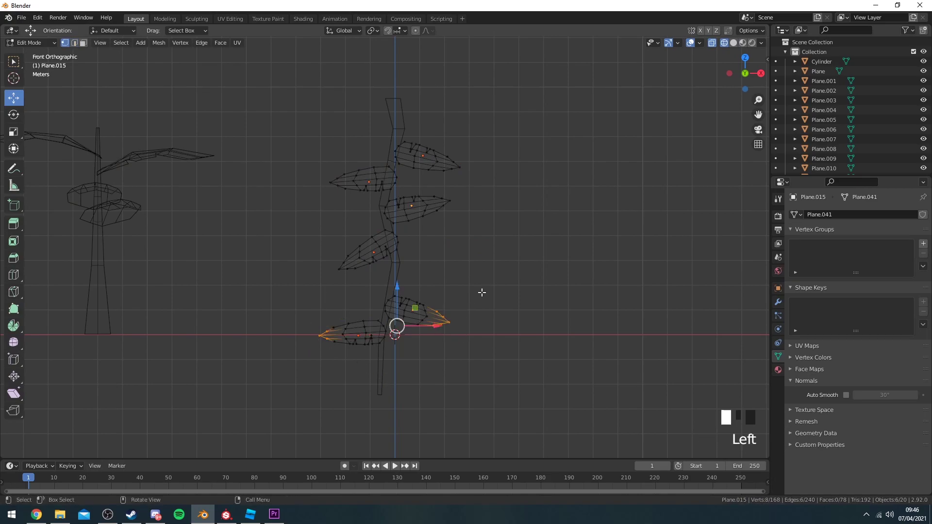
drag(485, 286, 322, 370)
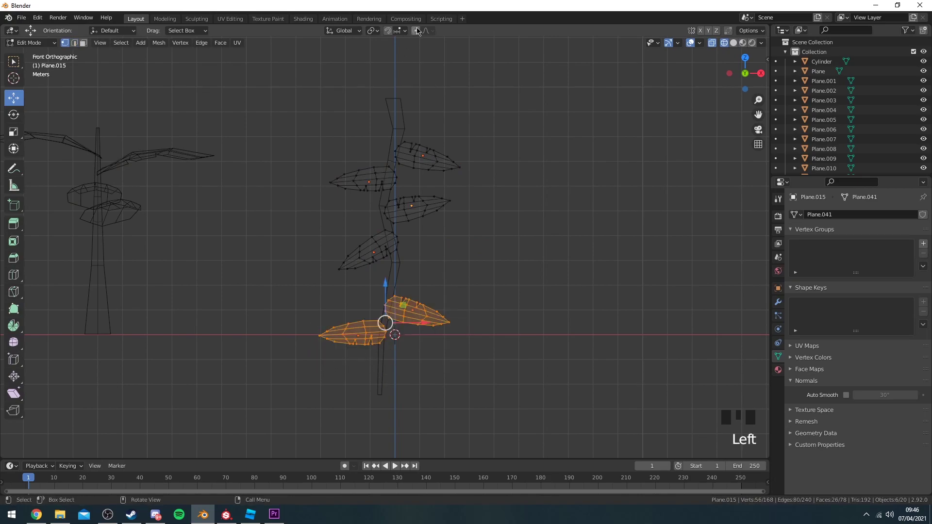
Try to shorten the lowest leaf pair along X, using proportional editing with different influence sizes
key(s)
key(x)
right_click(507, 244)
key(s)
key(x)
scroll(489, 249, down, 7)
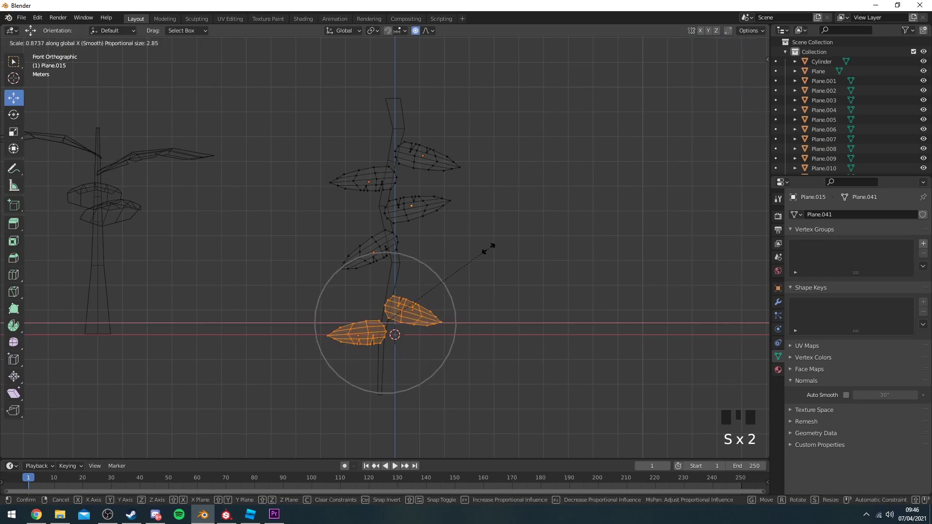
scroll(467, 251, down, 9)
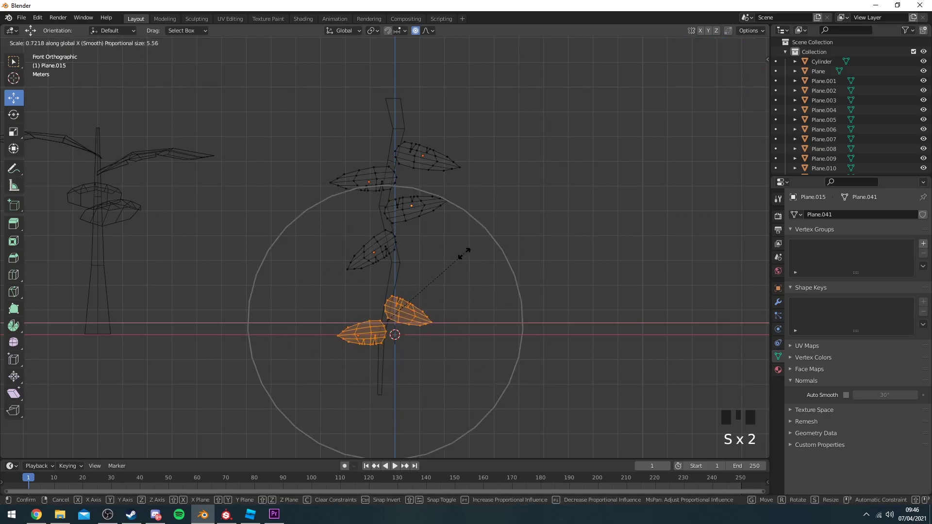
click(441, 270)
key(s)
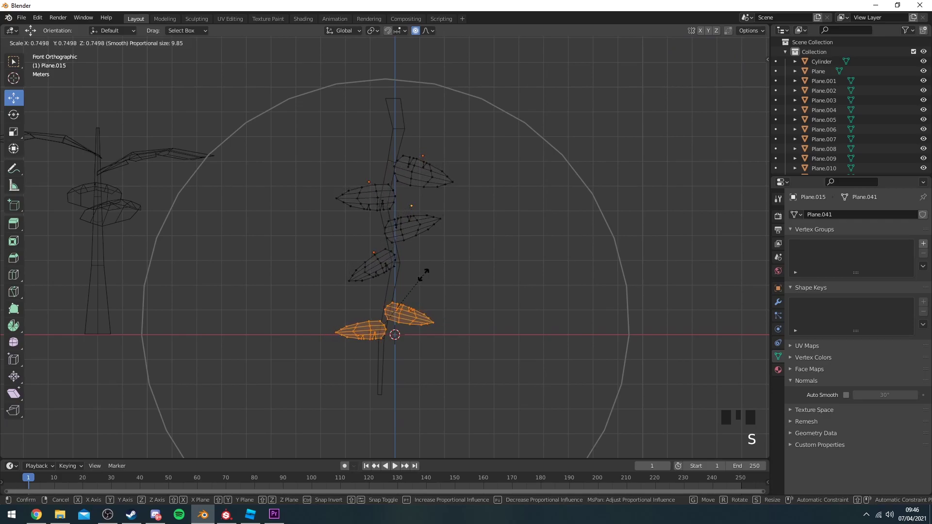
key(x)
scroll(417, 276, up, 4)
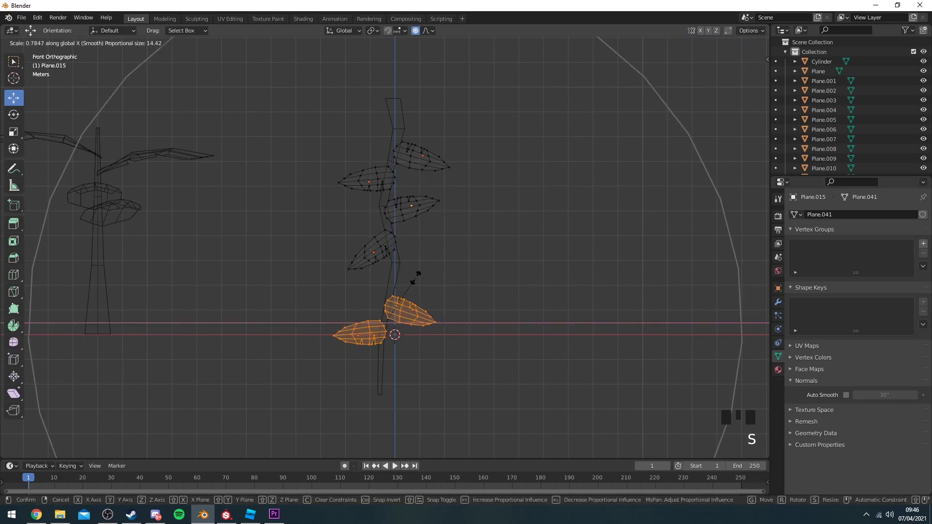
scroll(415, 279, up, 1)
scroll(411, 280, down, 1)
right_click(411, 281)
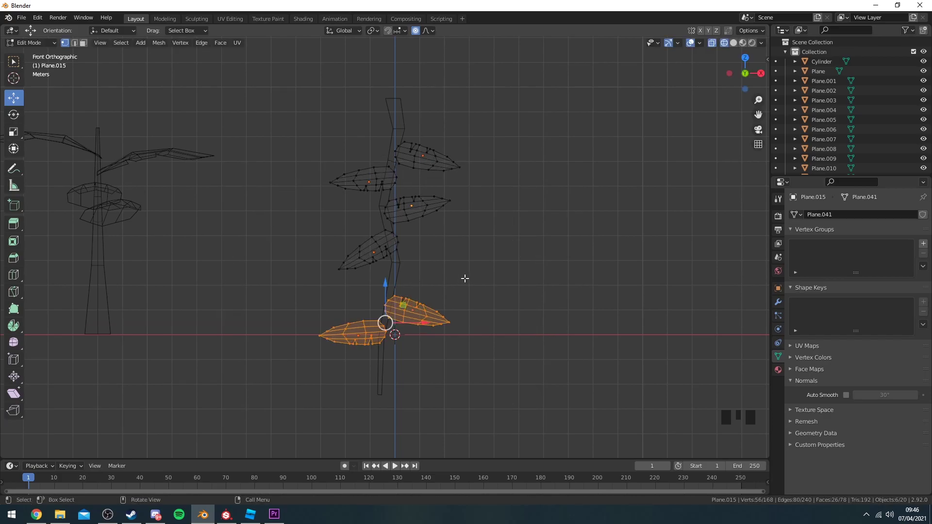
Scale the lowest leaf pair uniformly to about 0.7 with proportional editing affecting the leaves above, and return to solid Object Mode
key(s)
scroll(455, 279, up, 2)
scroll(437, 277, down, 2)
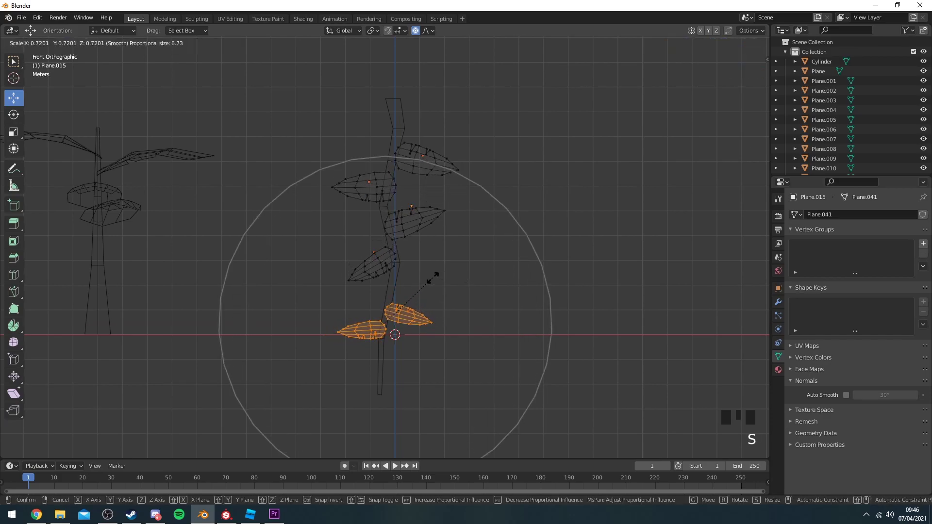
click(428, 277)
key(Tab)
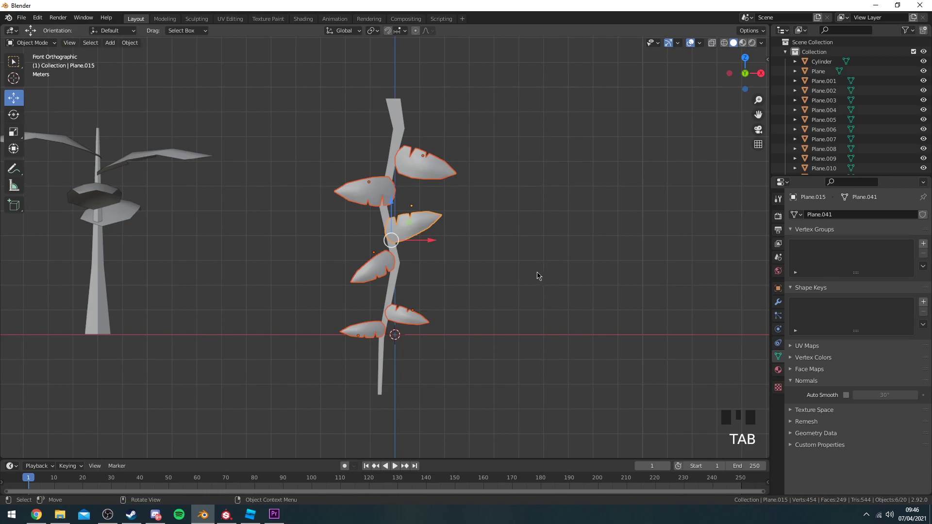
Select the whole stem plant in the front view and move it away from the world origin
mouse_move(537, 273)
middle_down()
mouse_move(437, 285)
mouse_move(522, 270)
middle_up()
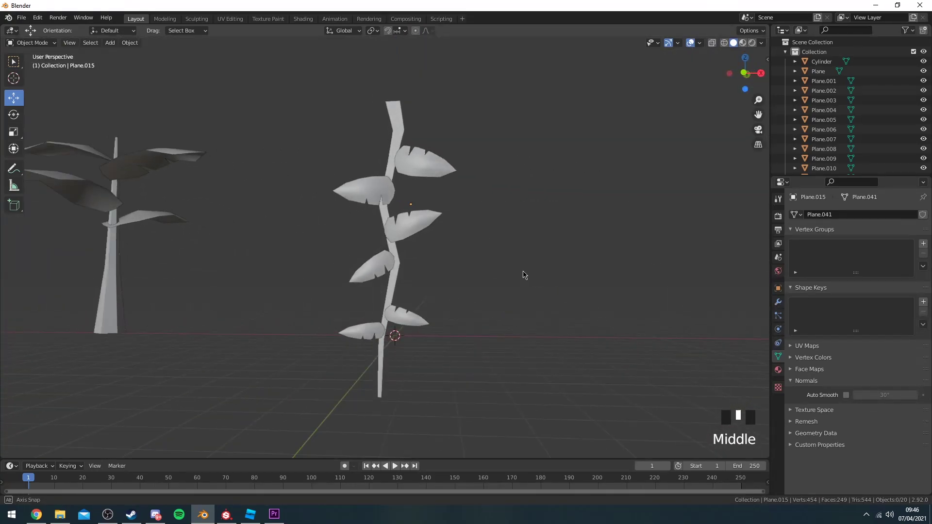
scroll(533, 228, down, 3)
click(744, 72)
shift+middle_drag(533, 198, 530, 241)
drag(436, 170, 320, 410)
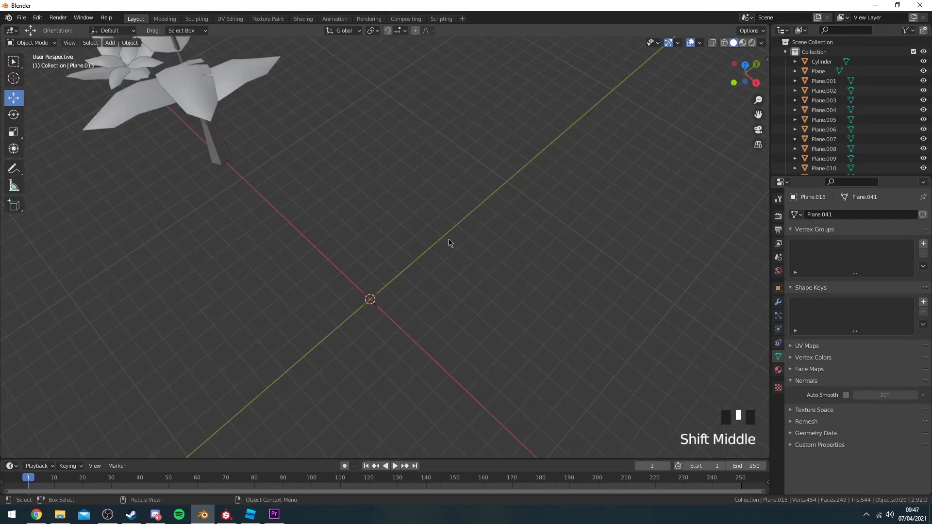
middle_drag(226, 141, 219, 137)
Add a plane at the world origin and scale it to about 0.51 along X
click(115, 43)
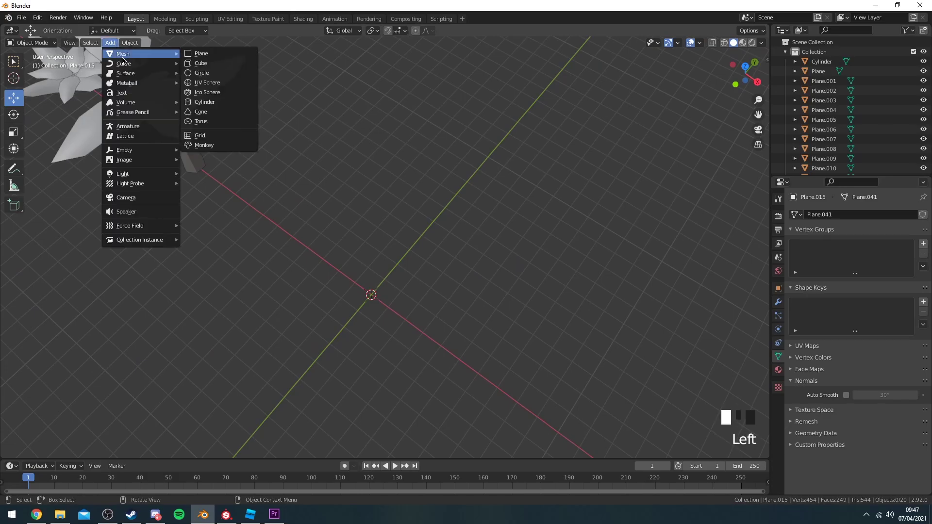
click(192, 54)
scroll(395, 179, up, 5)
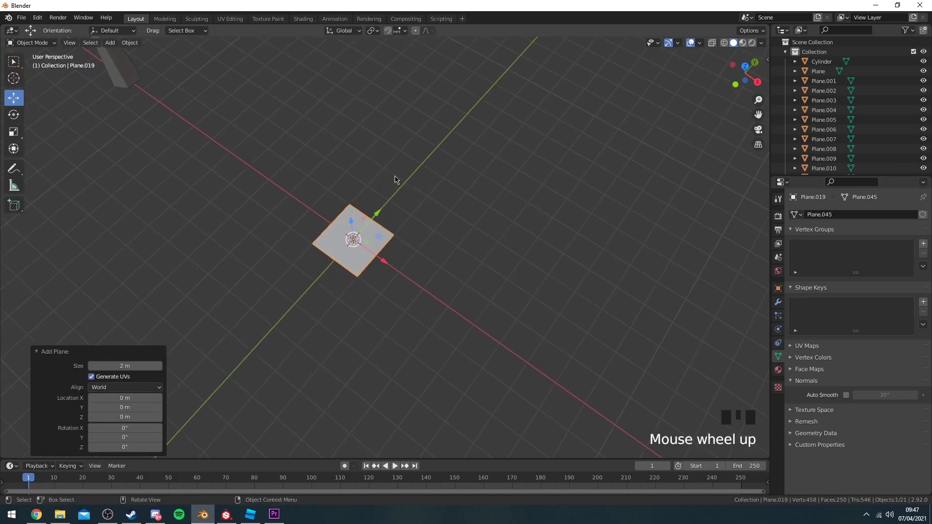
shift+middle_drag(465, 236, 491, 254)
key(s)
key(x)
click(418, 229)
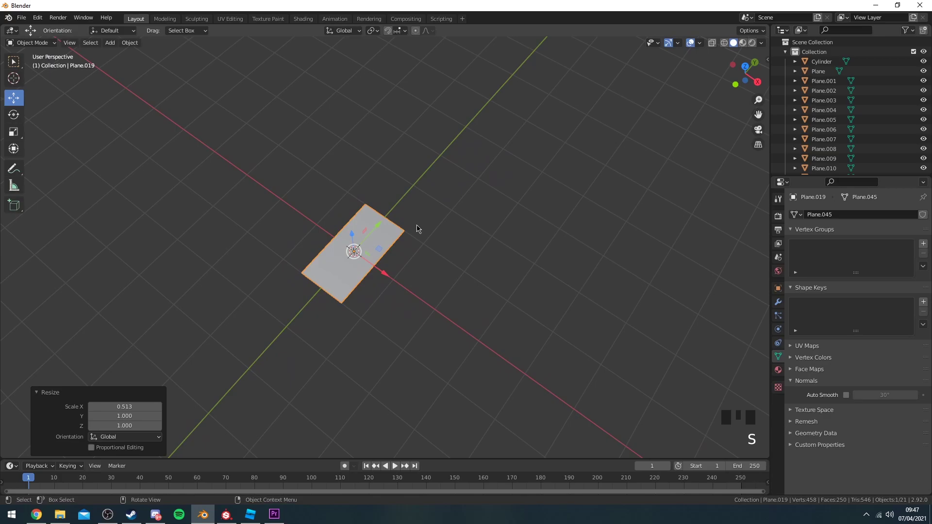
Add three evenly spaced lengthwise loop cuts to the narrow plane in Edit Mode
scroll(408, 221, up, 2)
key(Tab)
click(380, 200)
right_click(436, 180)
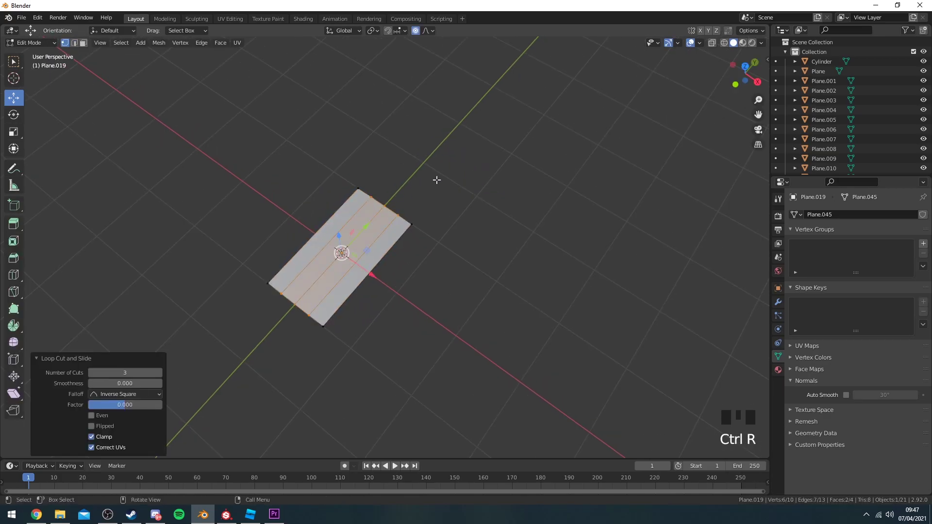
Taper the plane in the top view by scaling its lower edge inward without proportional editing
click(742, 66)
scroll(430, 155, up, 1)
shift+middle_drag(324, 108, 469, 197)
scroll(470, 197, down, 3)
drag(443, 249, 227, 356)
key(s)
key(x)
right_click(416, 300)
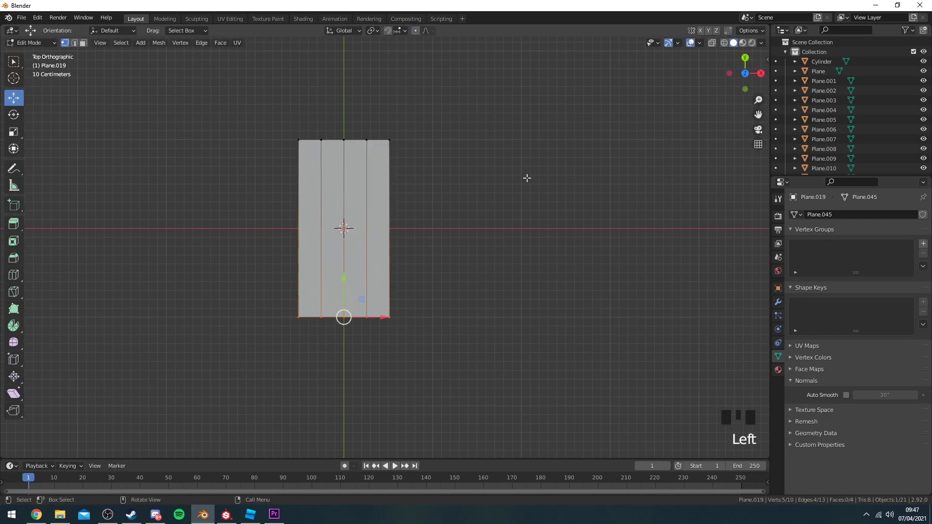
key(s)
click(483, 260)
Round the petal's upper end by raising its middle vertex and moving the two neighbouring vertices about 0.21 m along Y
shift+middle_drag(339, 115, 366, 227)
click(366, 227)
scroll(366, 228, up, 3)
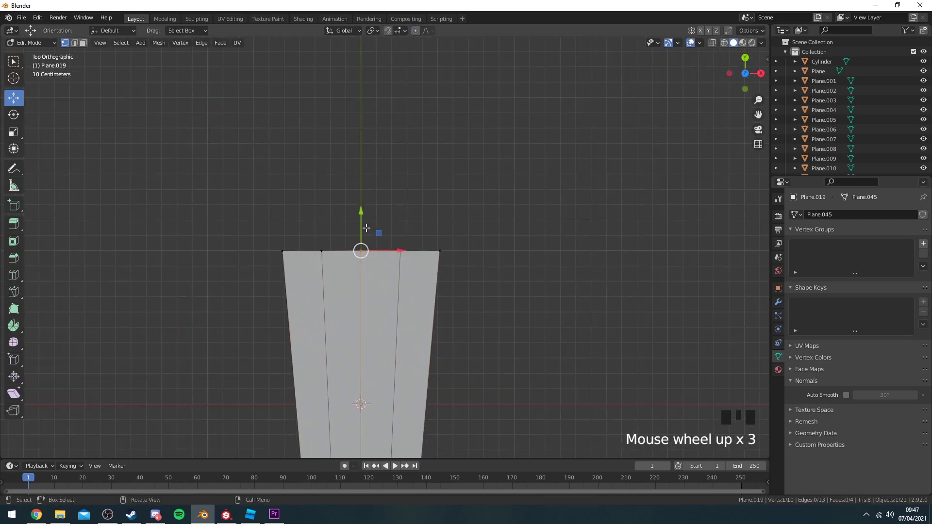
drag(366, 227, 366, 181)
drag(314, 269, 315, 270)
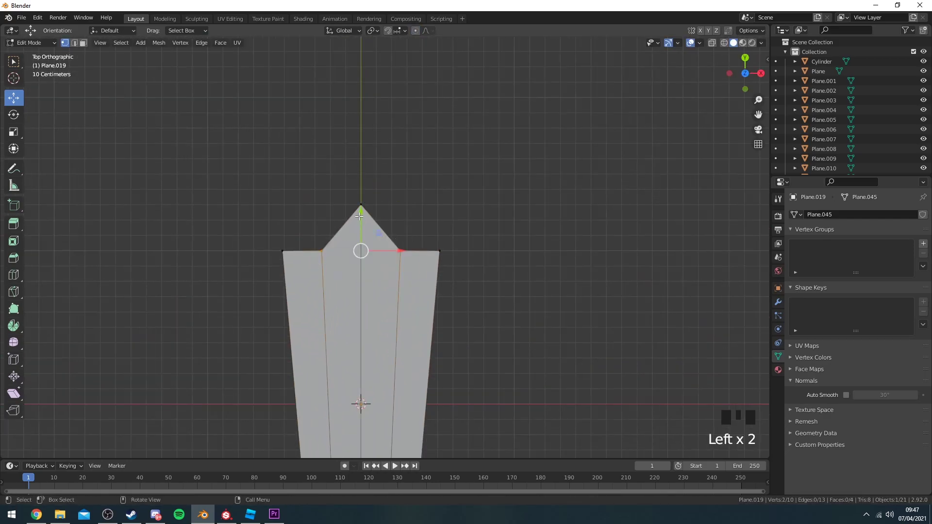
drag(361, 212, 360, 178)
Add a crosswise loop cut in the petal's upper part and scale its two outer vertices to about 1.19 along X
scroll(418, 286, down, 2)
key(ctrl+r)
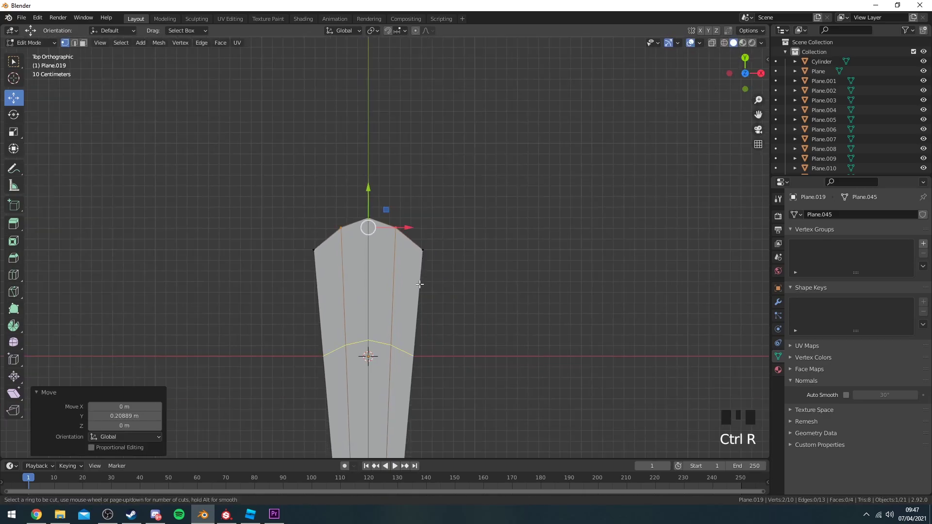
click(421, 283)
click(418, 233)
click(503, 300)
click(418, 305)
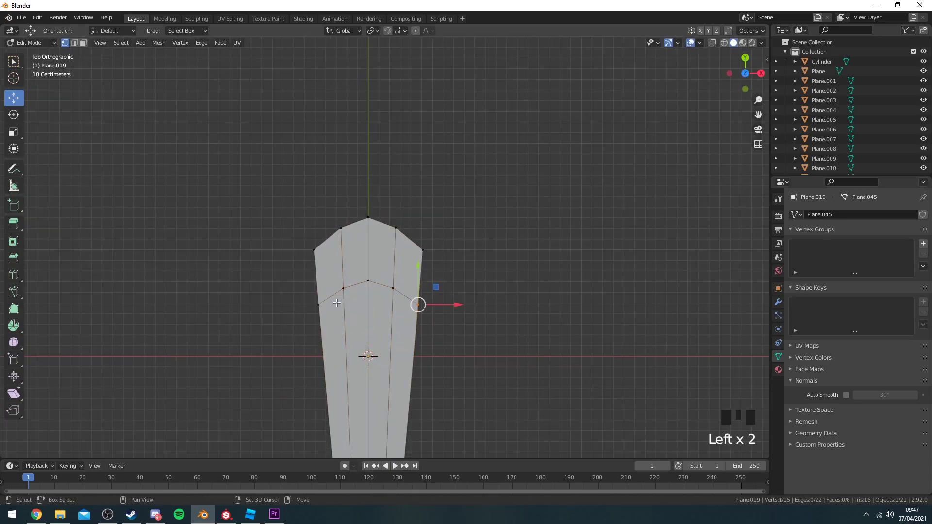
key(s)
click(518, 306)
shift+middle_drag(518, 306, 470, 314)
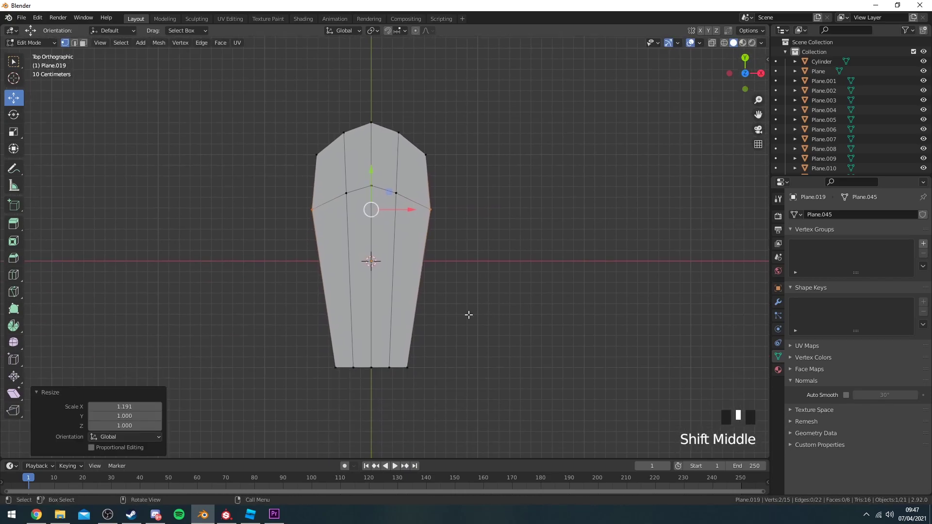
Slide the petal's two bottom corner vertices up along the side edges to narrow the base, and return to Object Mode
click(408, 379)
shift+click(338, 359)
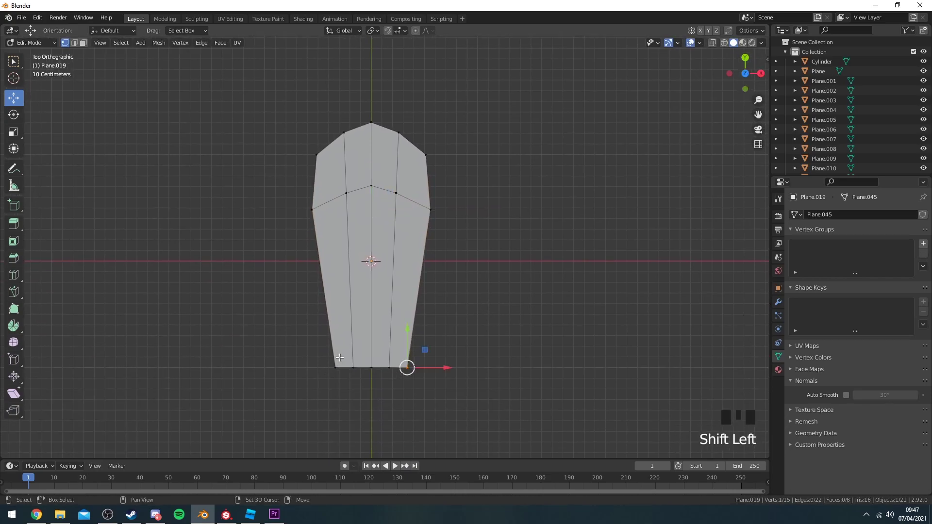
key(g)
key(g)
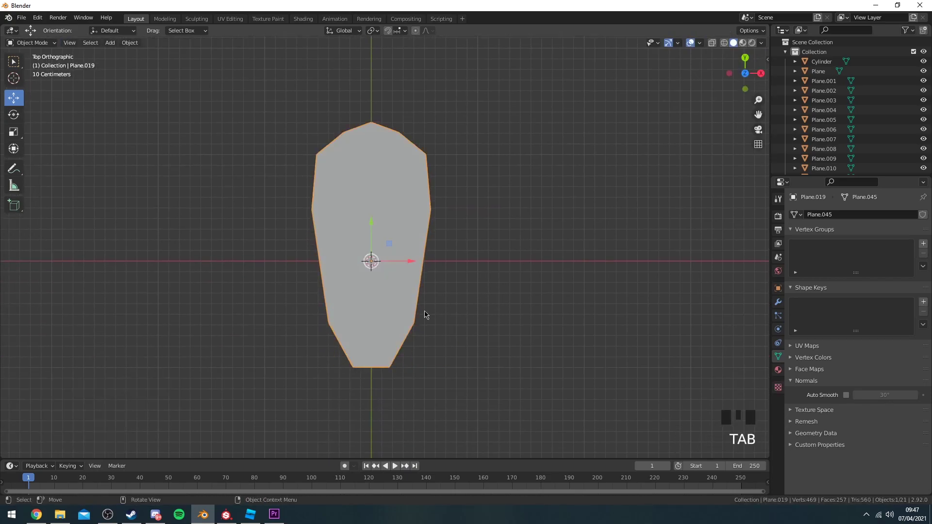
Duplicate the petal, rotate the copy 180° about Z, and move it along Y until the two narrow bases face each other
scroll(424, 315, down, 2)
key(shift+d)
right_click(447, 339)
text(r180)
key(Return)
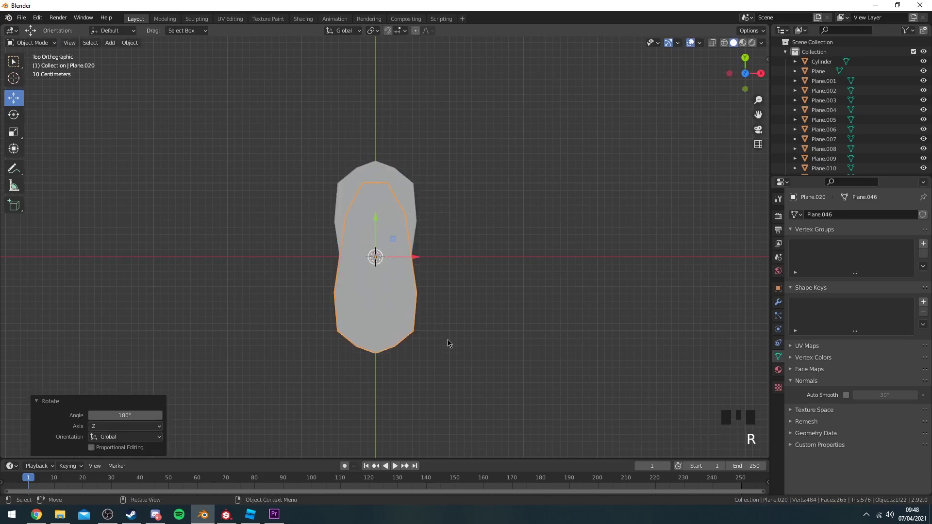
ctrl+drag(373, 217, 392, 369)
Copy and paste both petals, rotate the pasted pair 90° to form a four-petal cross, and select all four petals
shift+click(395, 301)
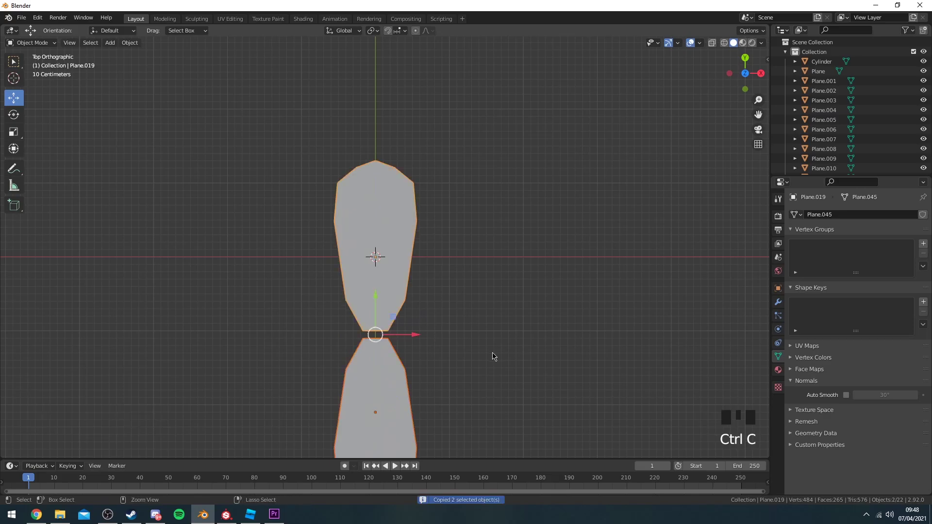
key(ctrl+v)
text(r90)
key(Return)
middle_drag(500, 353, 366, 197)
shift+click(366, 196)
shift+click(360, 266)
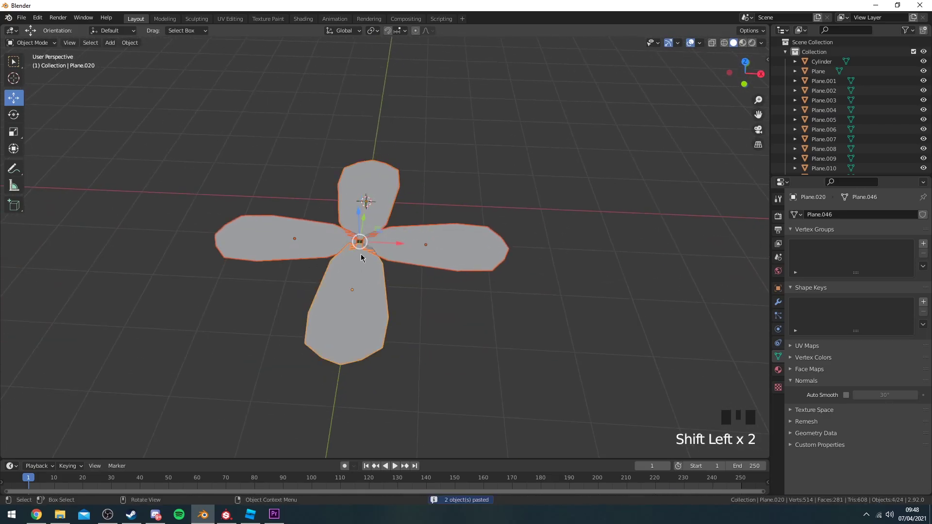
Add a centred crosswise loop cut to the inner section of each of the four petals
key(Tab)
key(ctrl+r)
click(298, 220)
right_click(298, 220)
key(ctrl+r)
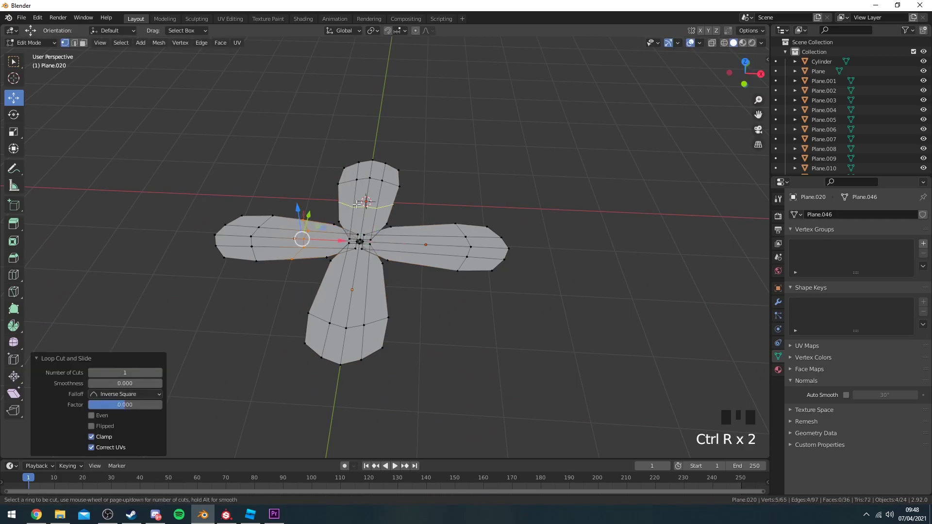
click(389, 222)
right_click(389, 222)
key(ctrl+r)
click(375, 277)
right_click(374, 277)
Select the new loops on all four petals and raise them about 0.46 m along Z with smooth proportional editing, size about 1.61
middle_drag(436, 260, 438, 245)
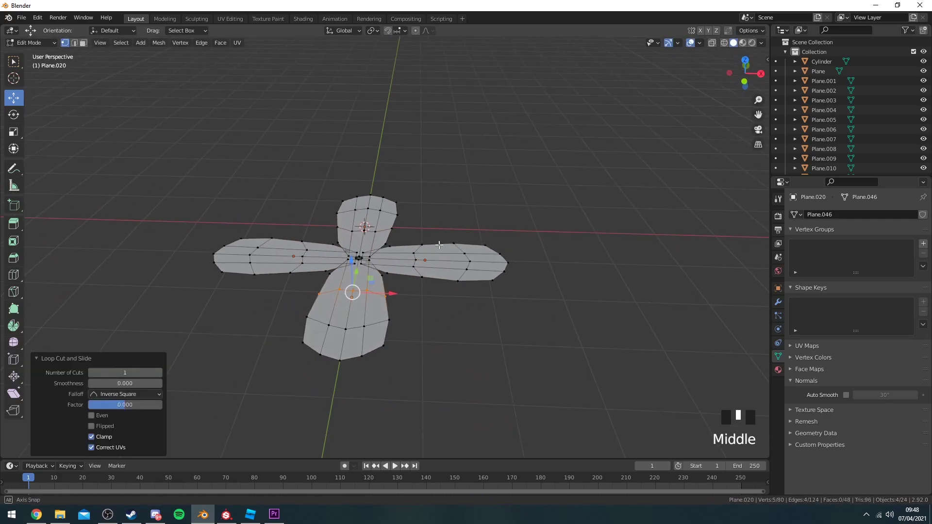
click(506, 263)
double_click(421, 248)
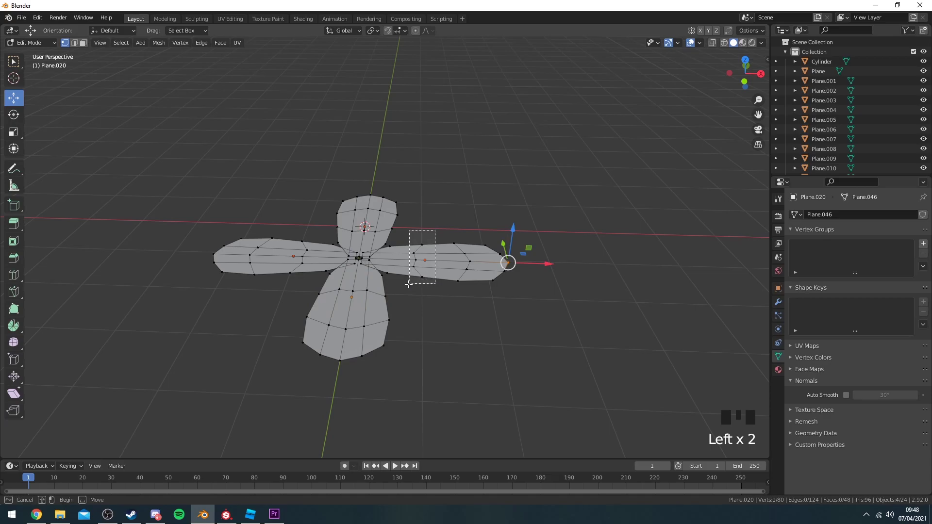
shift+drag(293, 275, 287, 279)
shift+drag(397, 227, 335, 237)
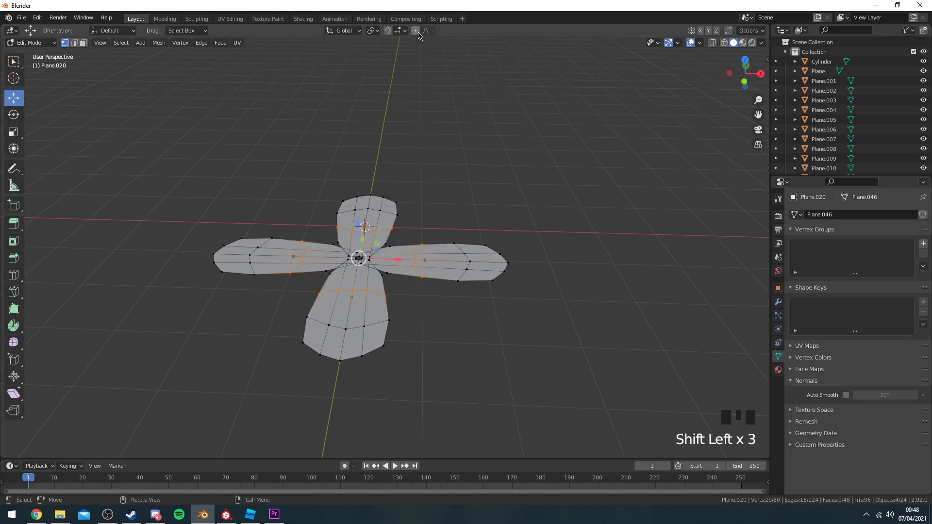
drag(360, 230, 358, 206)
scroll(358, 223, up, 15)
scroll(357, 200, up, 1)
middle_drag(478, 223, 421, 196)
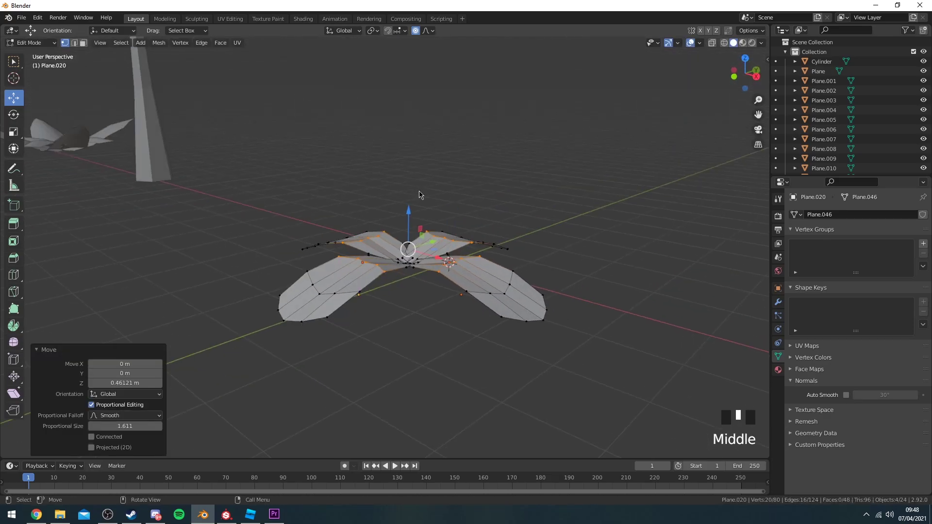
Shade all faces of the four petals smooth and leave the petals deselected in Object Mode
key(Tab)
key(Tab)
key(a)
click(221, 43)
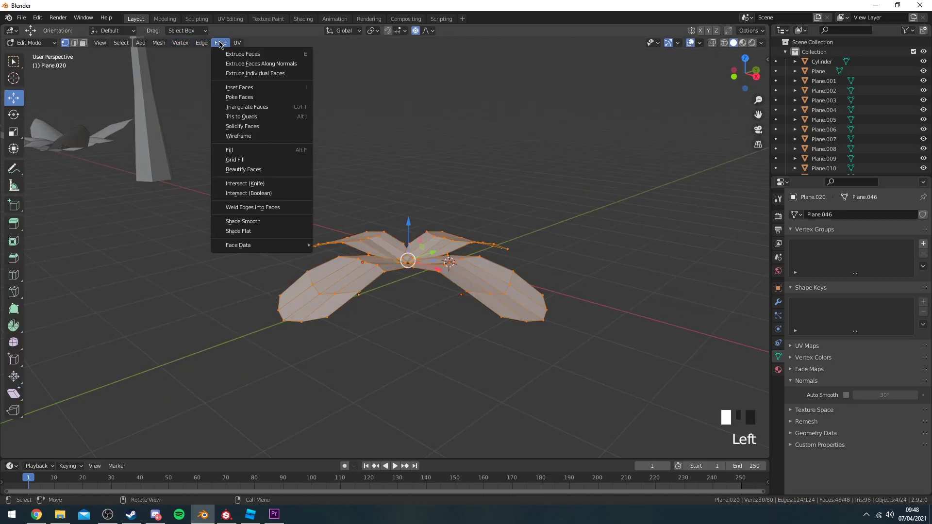
click(243, 224)
key(Tab)
click(464, 168)
Duplicate the neighbouring plant's tapered trunk and move the copy 12 m along X onto the flower's centre
mouse_move(465, 169)
middle_down()
mouse_move(496, 260)
mouse_move(456, 170)
middle_up()
middle_drag(441, 187, 370, 233)
shift+middle_drag(370, 233, 328, 249)
scroll(155, 217, down, 4)
mouse_move(155, 217)
middle_down()
mouse_move(200, 239)
mouse_move(161, 210)
middle_up()
click(161, 210)
key(shift+d)
ctrl+click(419, 250)
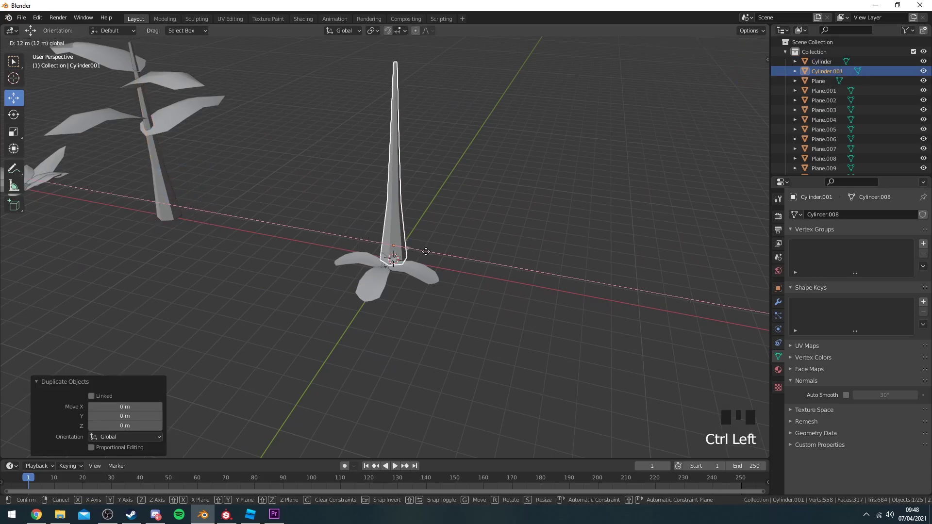
Select all four petals, move them 1 m along Y to centre them on the trunk, and enlarge them to about 1.86 times
click(380, 264)
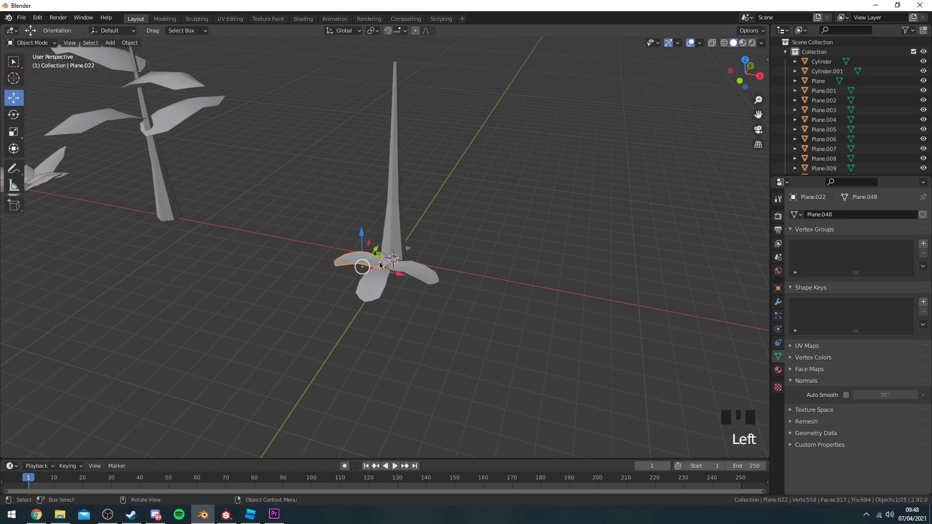
shift+click(402, 272)
middle_drag(487, 262, 406, 273)
ctrl+drag(420, 270, 447, 271)
key(s)
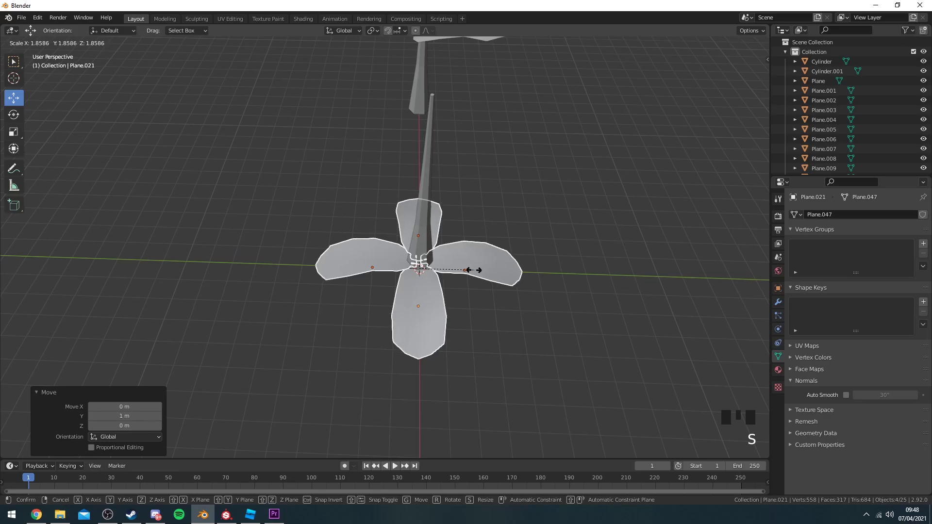
click(474, 270)
Raise the four petals 8 m along Z to the trunk's tip, shrink them slightly, and fine-tune their height
middle_drag(474, 270, 495, 233)
ctrl+drag(418, 249, 451, 51)
middle_drag(451, 51, 487, 58)
shift+middle_drag(444, 80, 450, 208)
middle_drag(450, 207, 496, 196)
key(s)
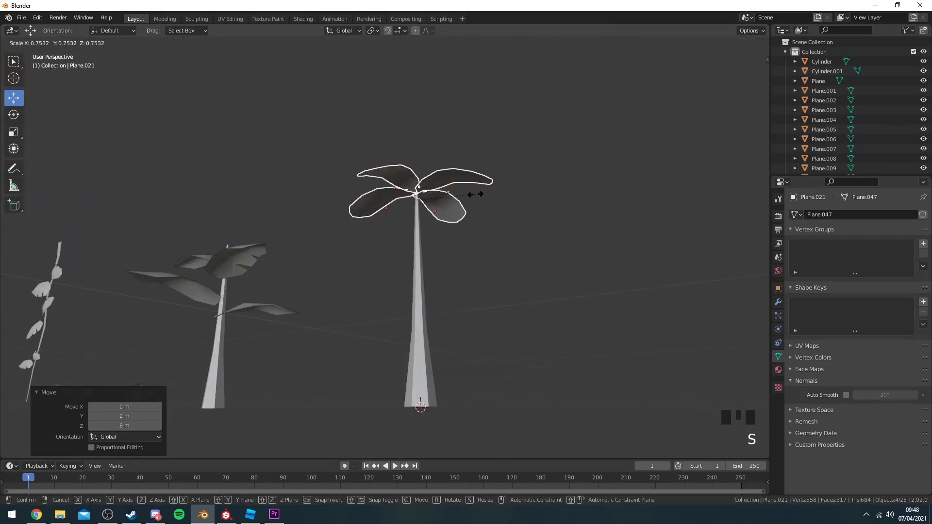
click(469, 193)
drag(416, 169, 416, 173)
Try enlarging the four petals to about 2.93 times their size, and undo the scaling
middle_drag(416, 173, 484, 274)
key(s)
click(601, 273)
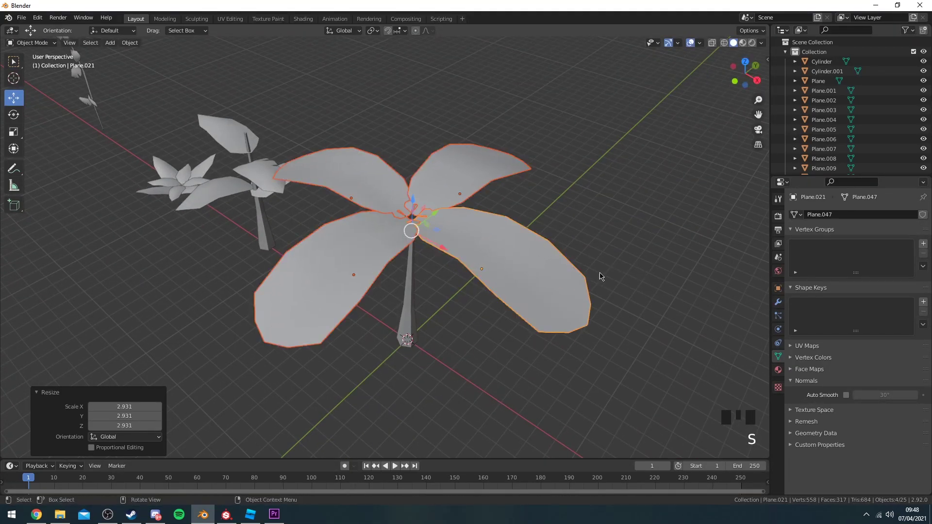
middle_drag(601, 273, 487, 228)
key(ctrl+z)
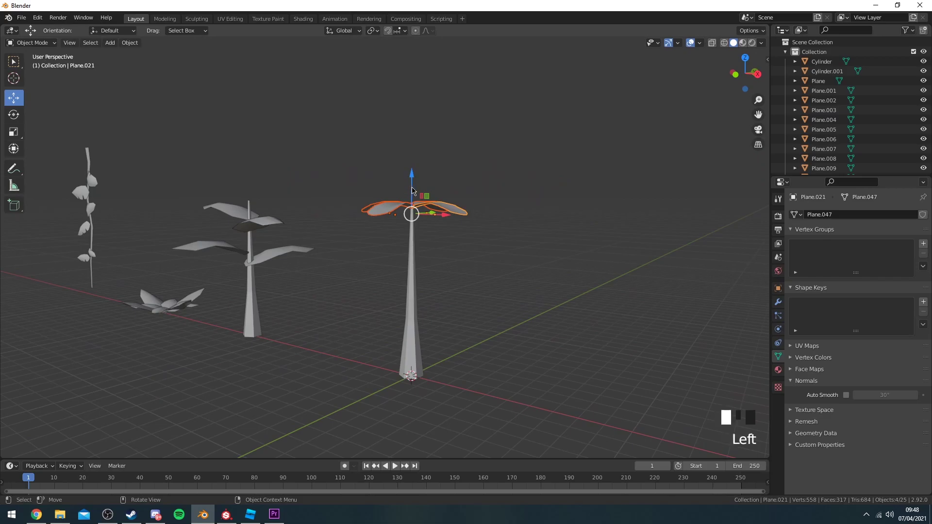
Lower the petals about 8.28 m along Z to the trunk's base, return them to the trunk's tip, and deselect them
drag(412, 190, 412, 359)
middle_drag(412, 359, 403, 341)
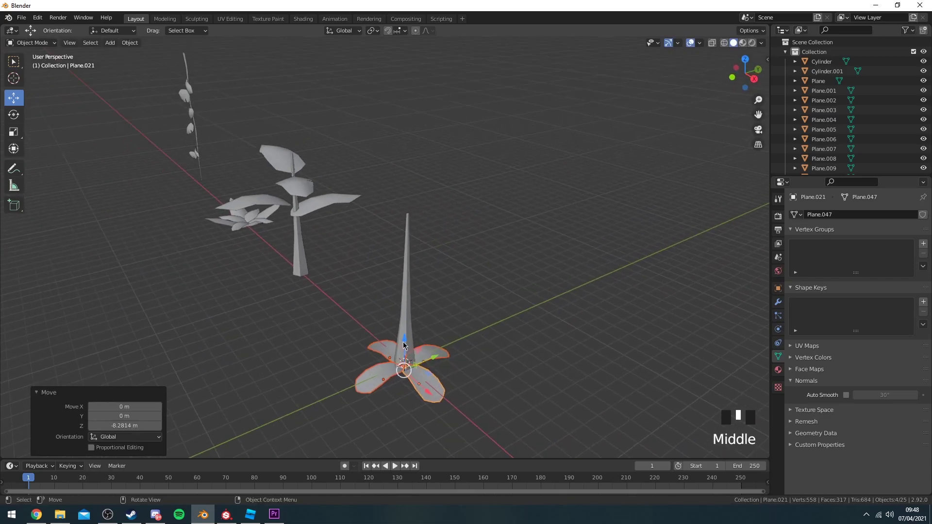
drag(403, 342, 403, 192)
scroll(403, 192, up, 2)
click(123, 80)
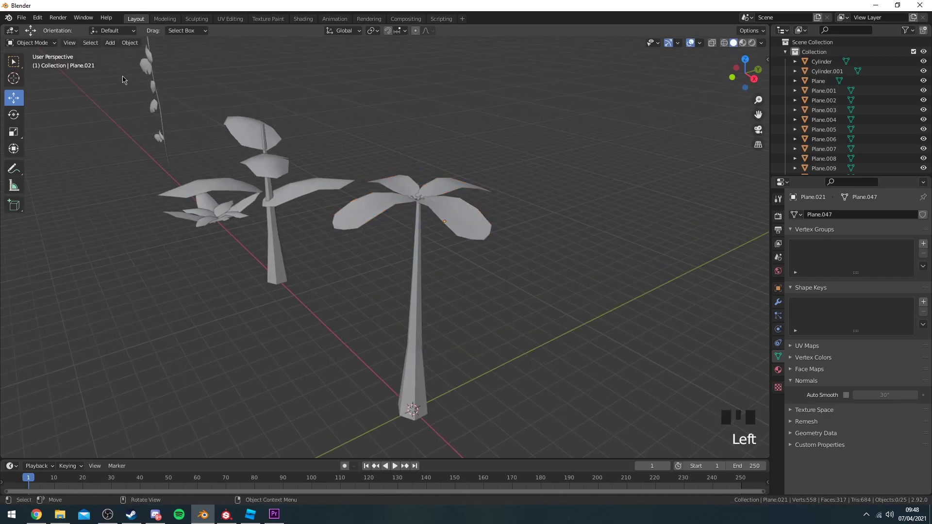
Add an ico sphere, raise it along Z to the middle of the petals, and scale it down as the flower's centre
click(109, 42)
mouse_move(155, 54)
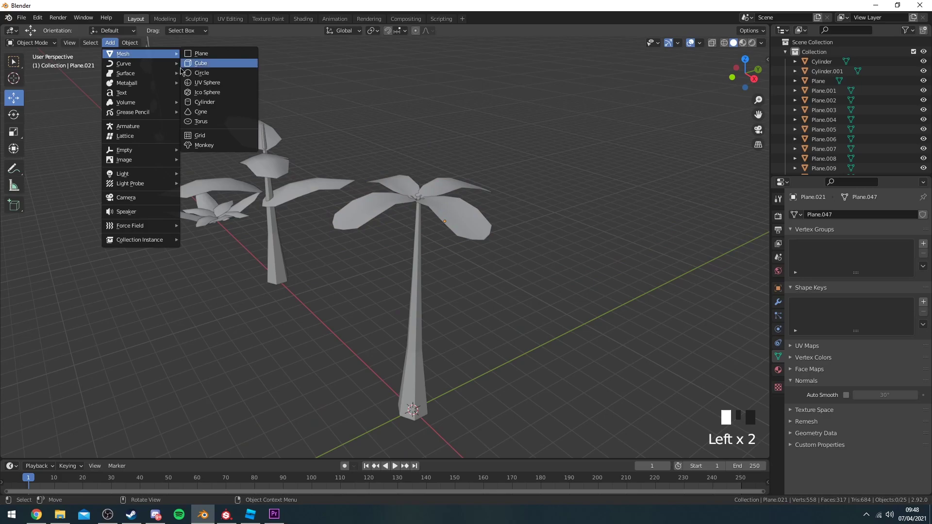
click(208, 92)
middle_drag(418, 340, 443, 367)
ctrl+drag(443, 367, 449, 162)
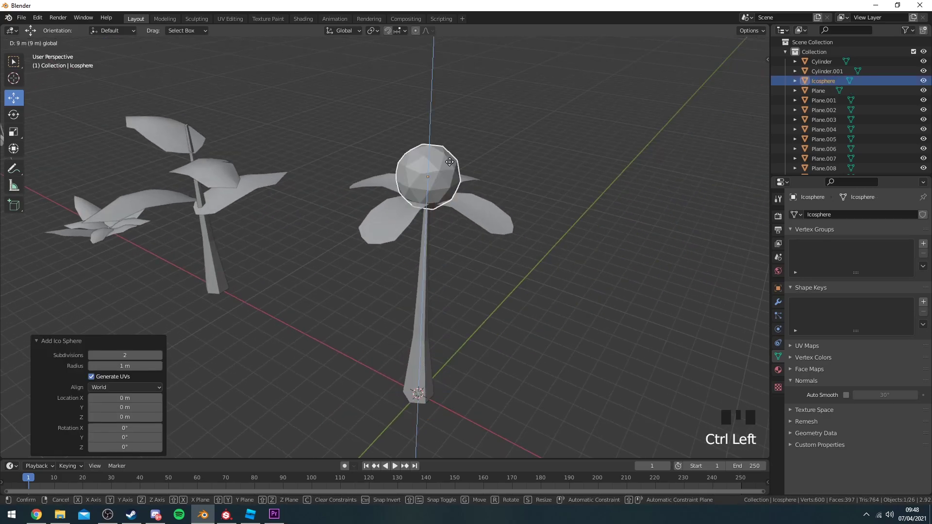
key(s)
click(478, 172)
Shade all faces of the ico sphere smooth and return to Object Mode with it deselected
key(Tab)
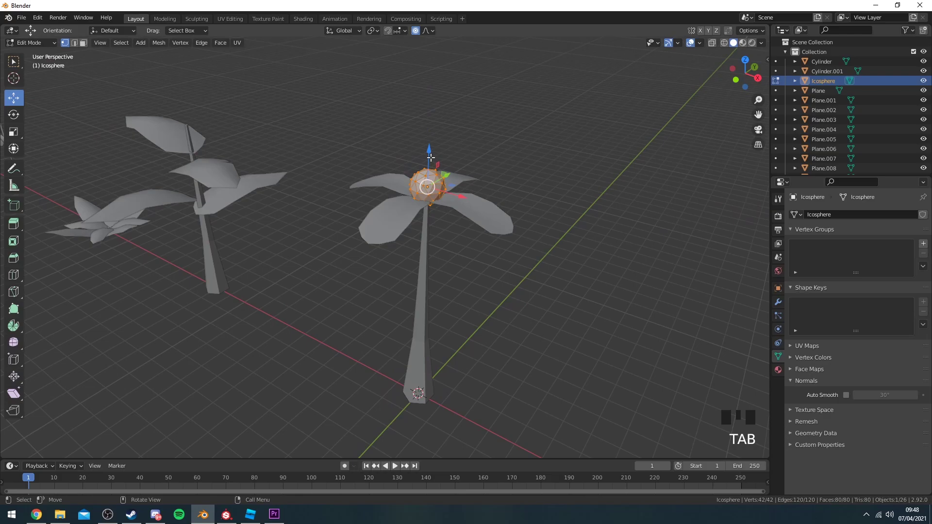
click(220, 43)
click(292, 230)
key(Tab)
scroll(500, 264, down, 3)
middle_drag(500, 264, 389, 212)
scroll(409, 194, up, 2)
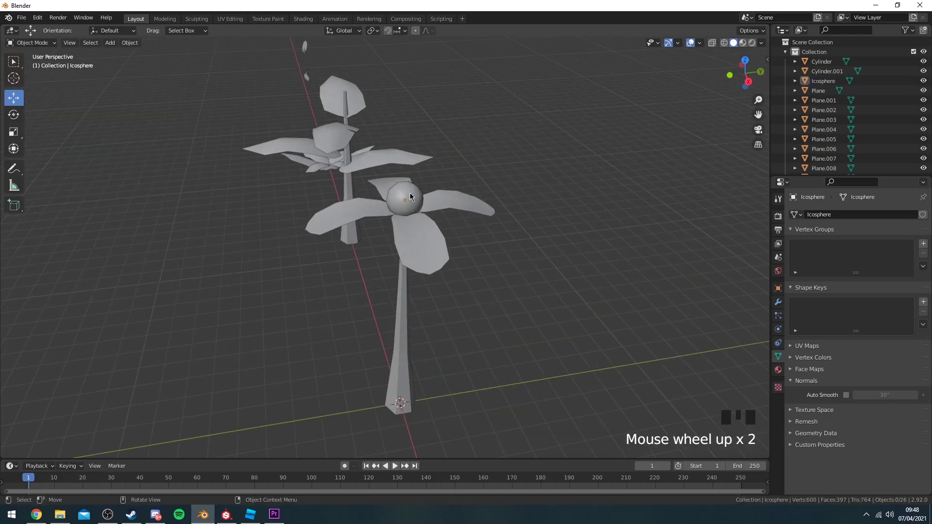
Scale the ico sphere down further to make a smaller flower centre, and deselect it
click(406, 198)
key(s)
click(441, 222)
click(518, 260)
middle_drag(518, 260, 437, 228)
middle_drag(437, 228, 335, 246)
scroll(306, 272, down, 1)
Select the whole zigzag-stem plant and move it 42 m along X to the far side of the flower
drag(300, 138, 203, 250)
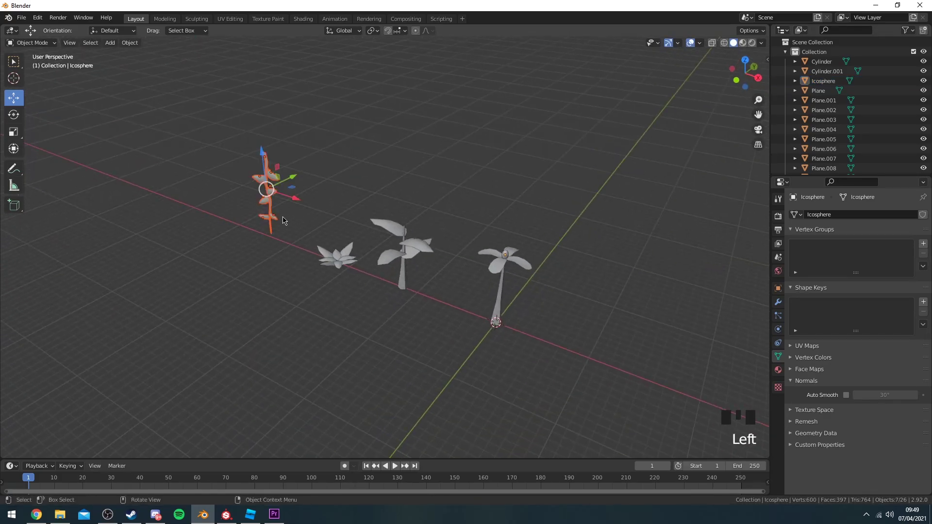
ctrl+drag(294, 197, 606, 348)
shift+middle_drag(503, 349, 426, 312)
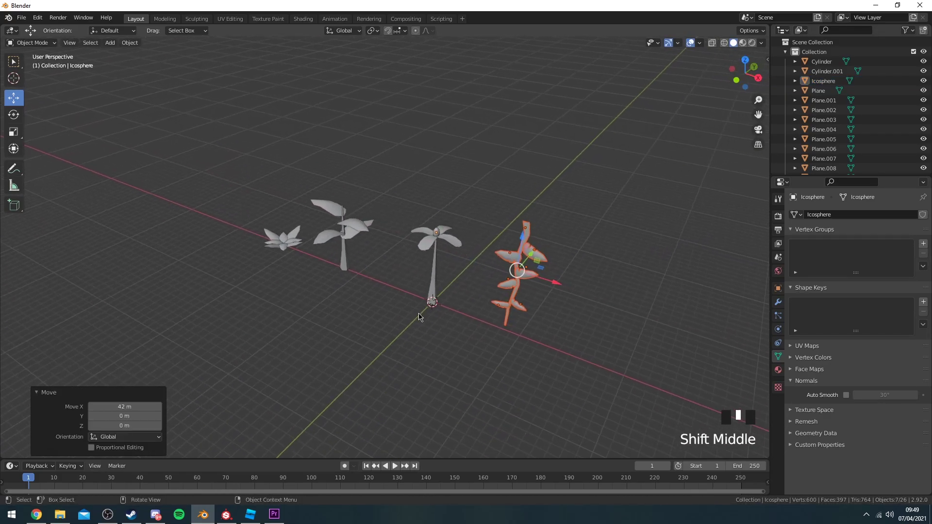
scroll(485, 312, up, 2)
shift+middle_drag(485, 312, 458, 282)
scroll(340, 254, up, 2)
middle_drag(339, 254, 359, 261)
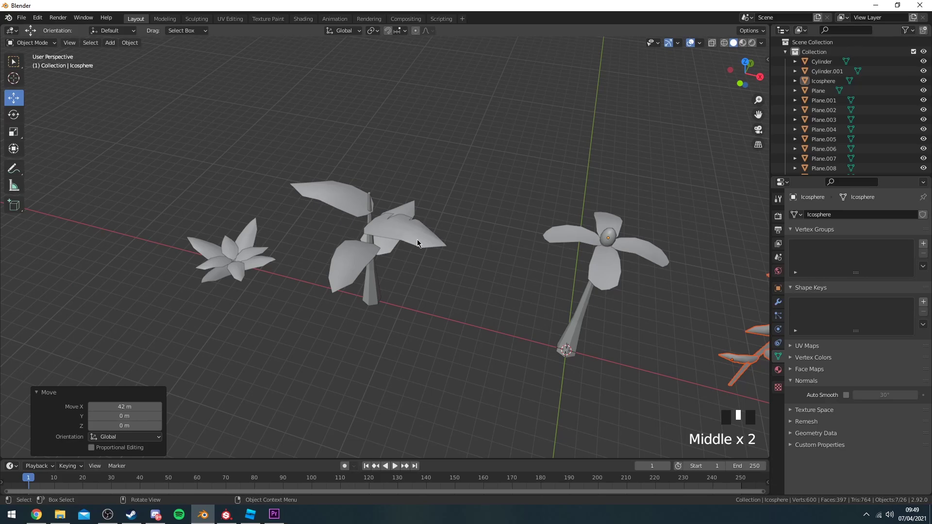